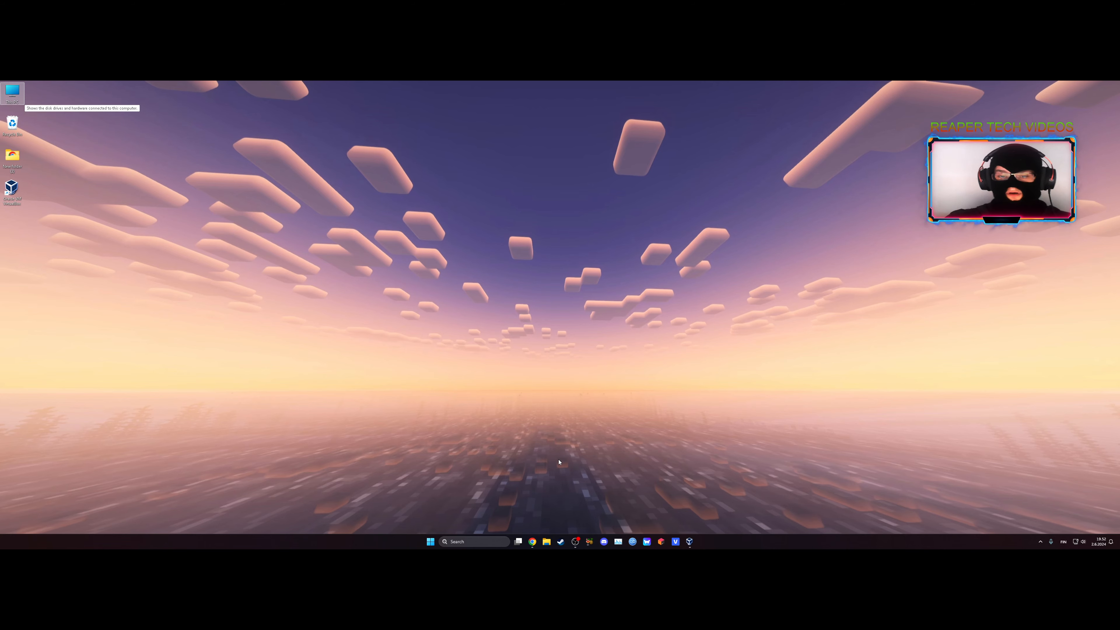
Switch to Chrome and open the VirtualBox 7.0 download page from the VirtualBox home page.
click(533, 541)
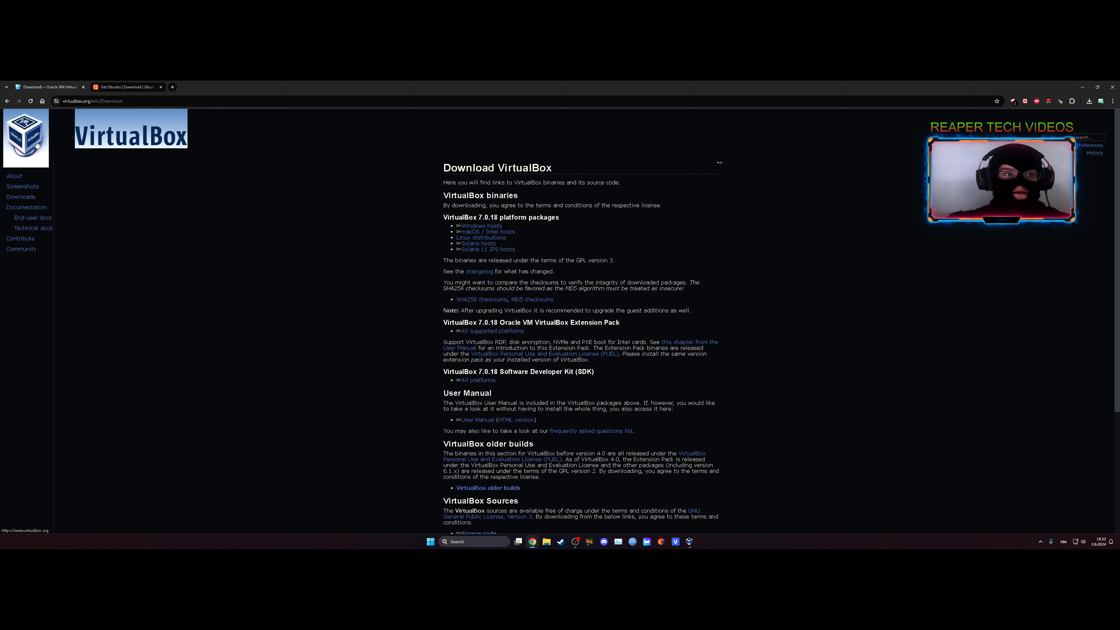
click(122, 132)
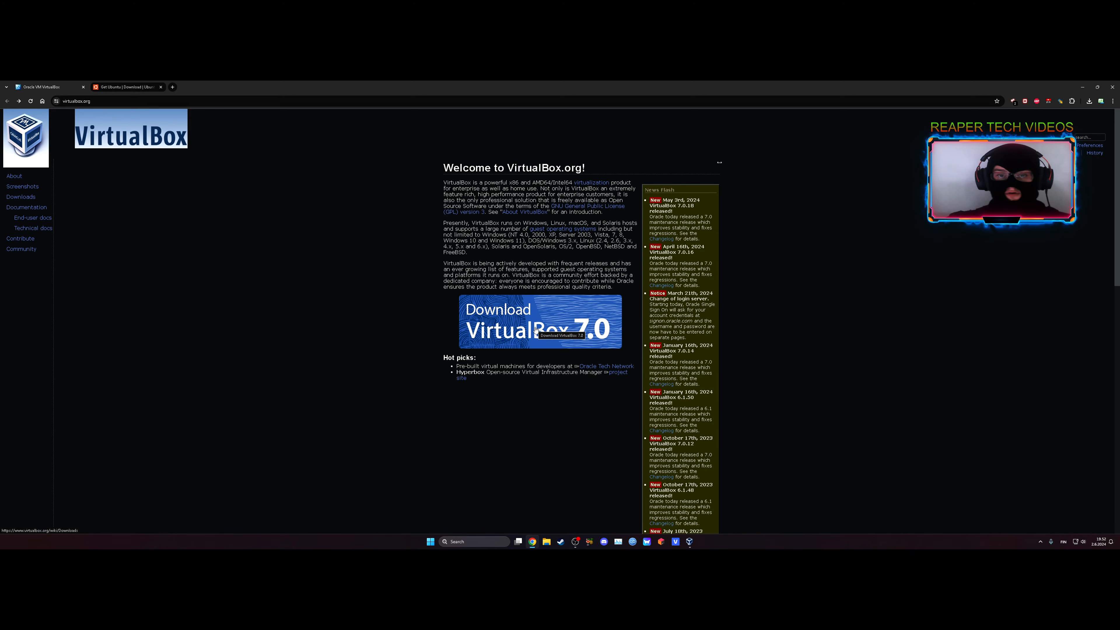
click(557, 314)
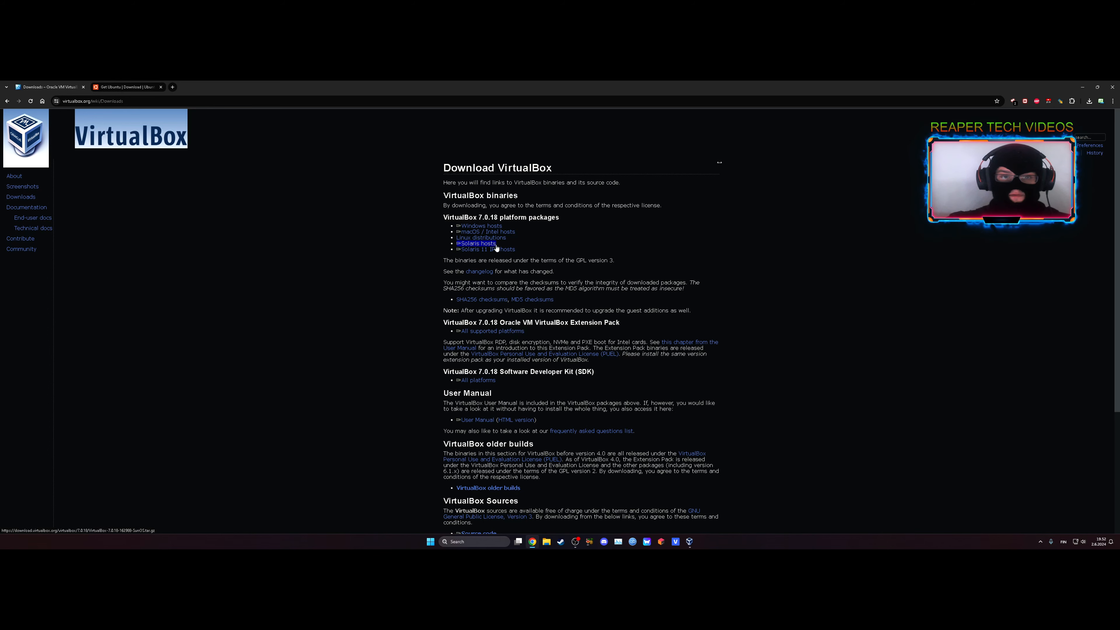
Switch to Oracle VM VirtualBox Manager, start creating a new virtual machine, and name it Ubuntu.
mouse_move(690, 544)
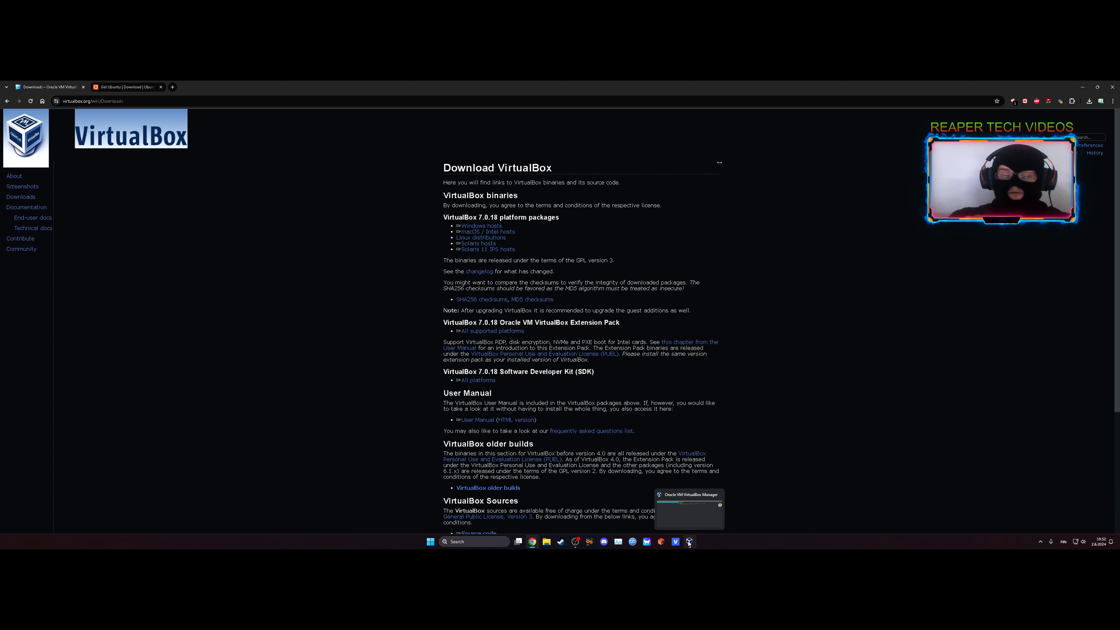
click(690, 543)
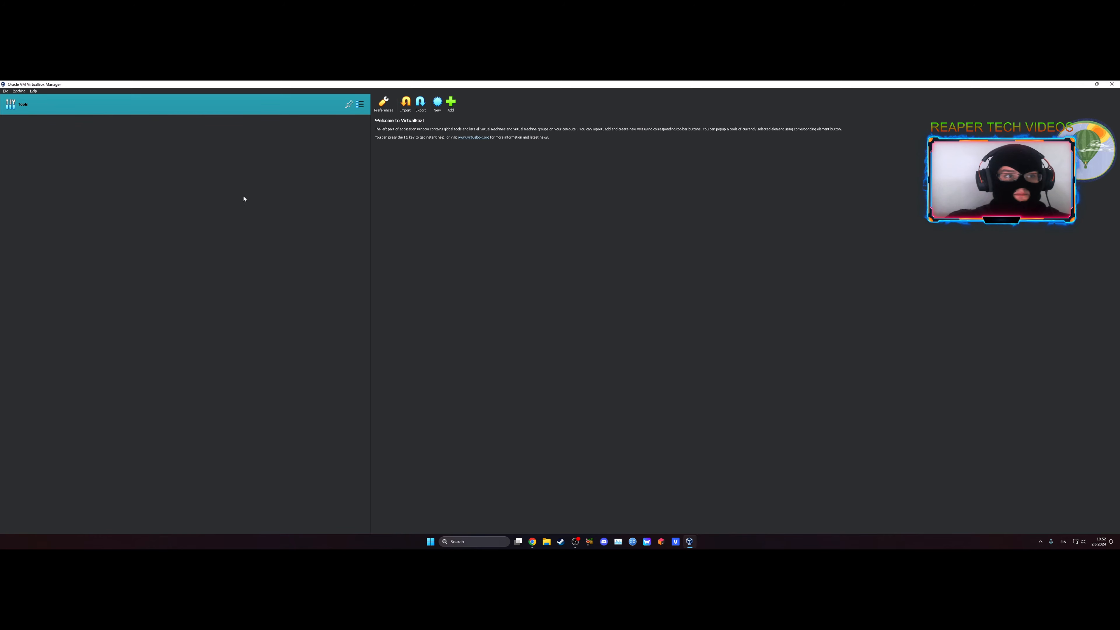
click(438, 105)
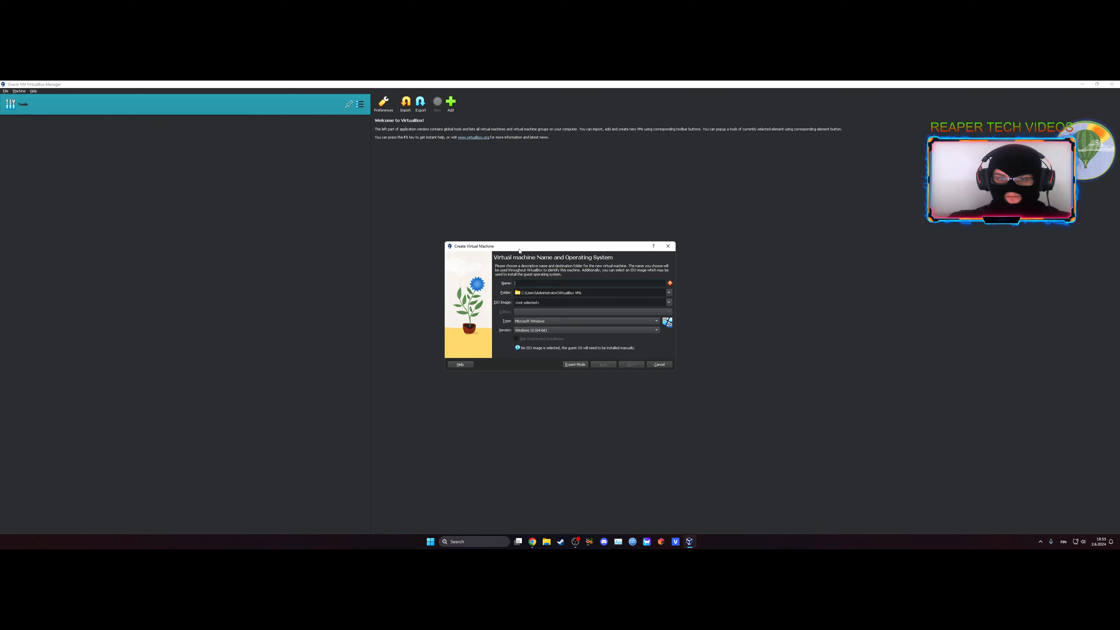
click(533, 284)
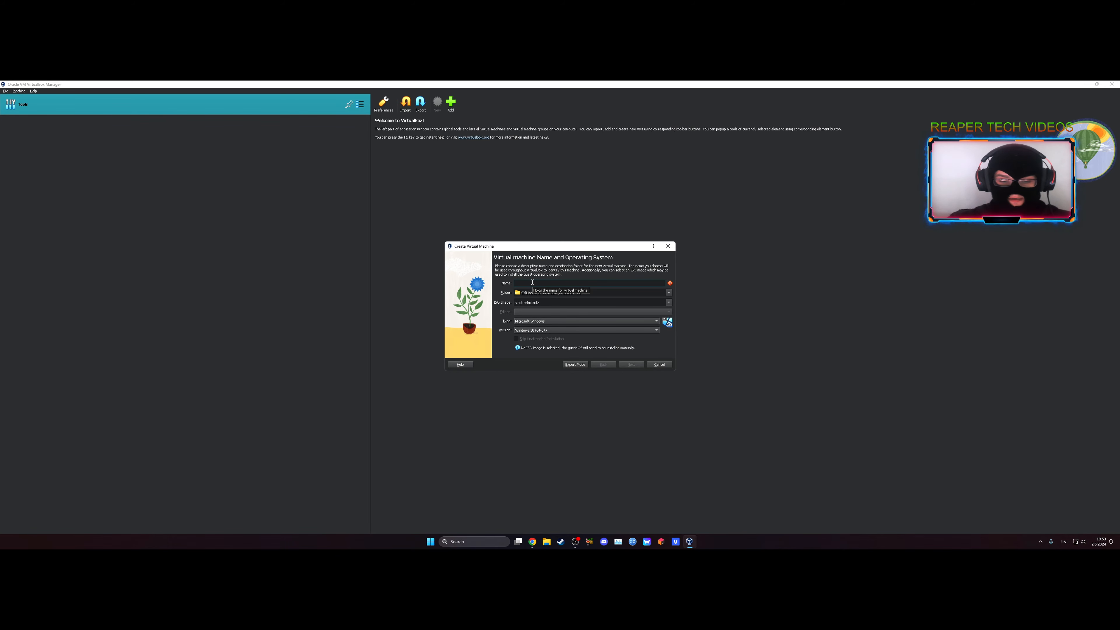
text(Ubuntu)
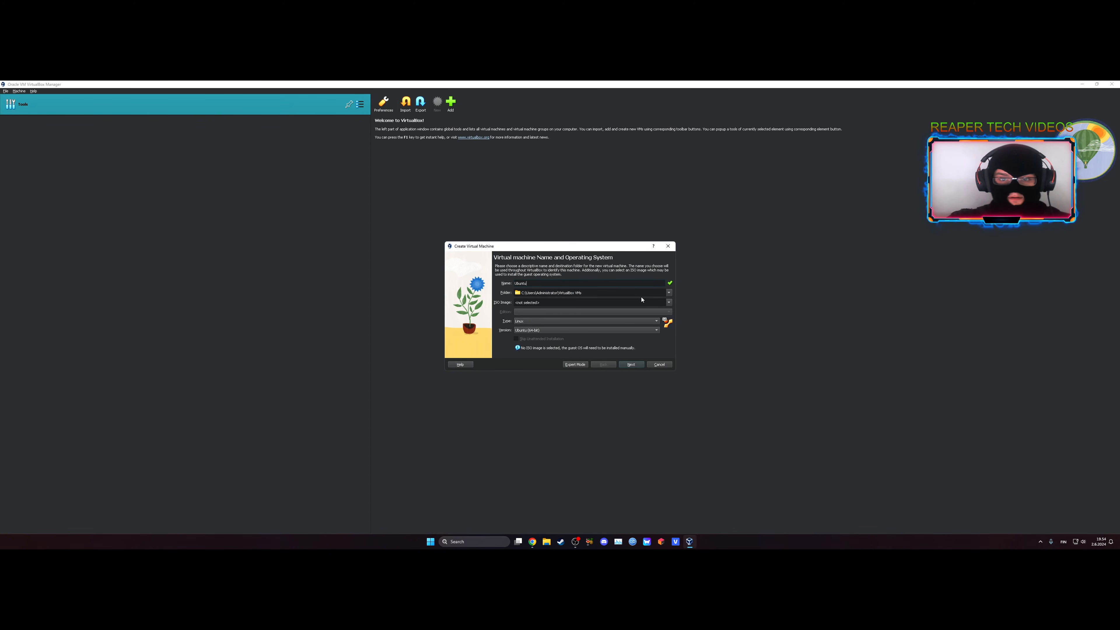
Switch to Chrome and look through the editions and alternative downloads on the Ubuntu download page.
click(670, 303)
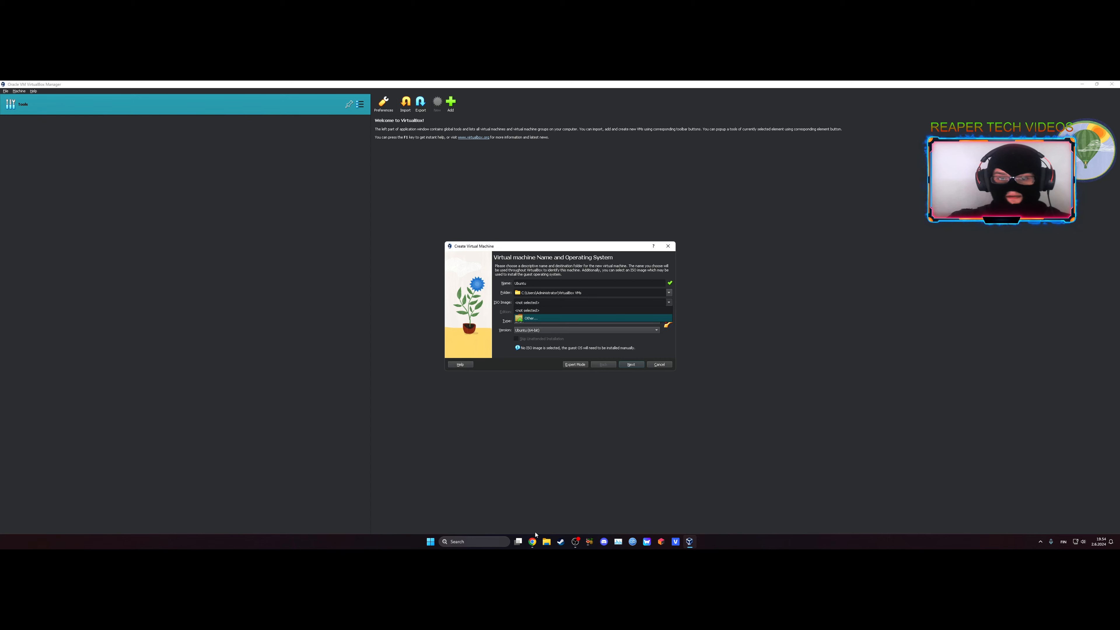
click(532, 542)
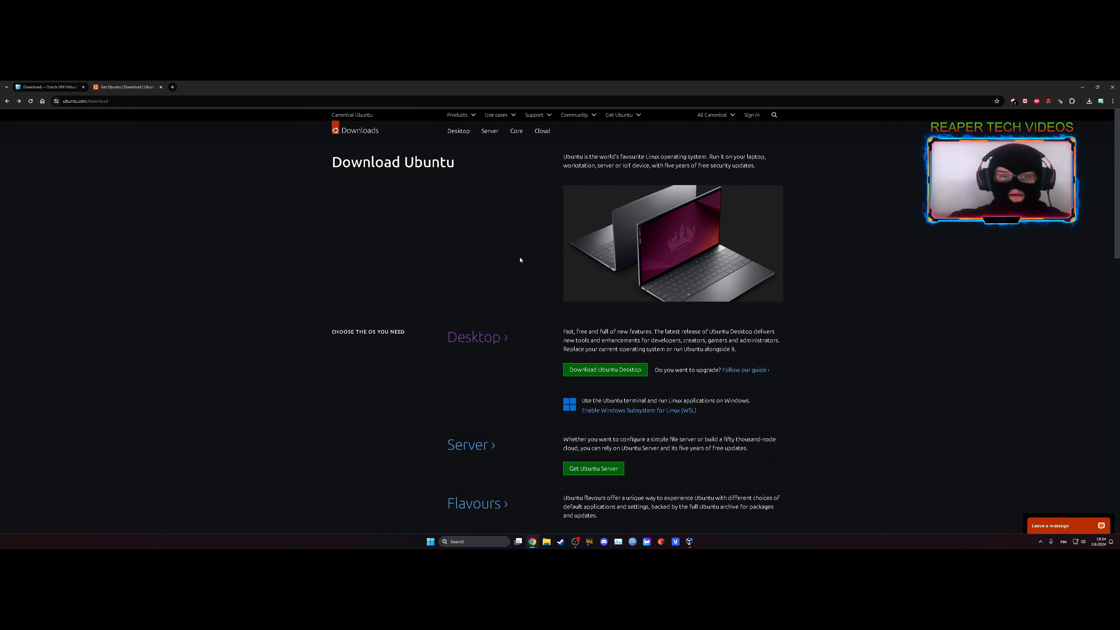
scroll(494, 277, down, 1)
scroll(447, 287, down, 5)
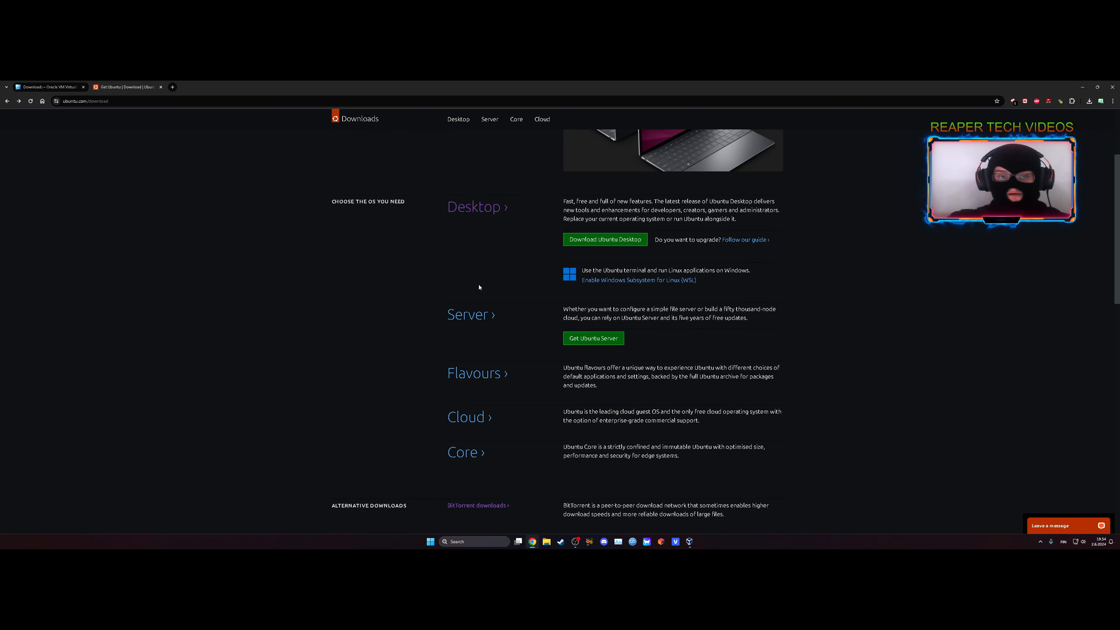
scroll(477, 293, up, 3)
scroll(430, 265, up, 3)
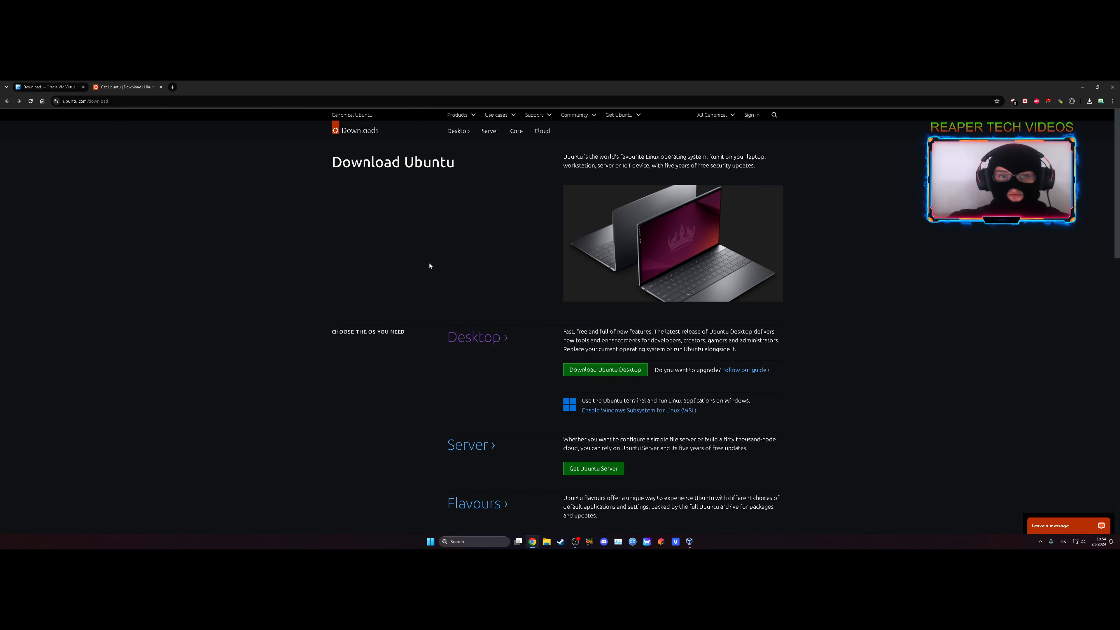
scroll(430, 265, down, 4)
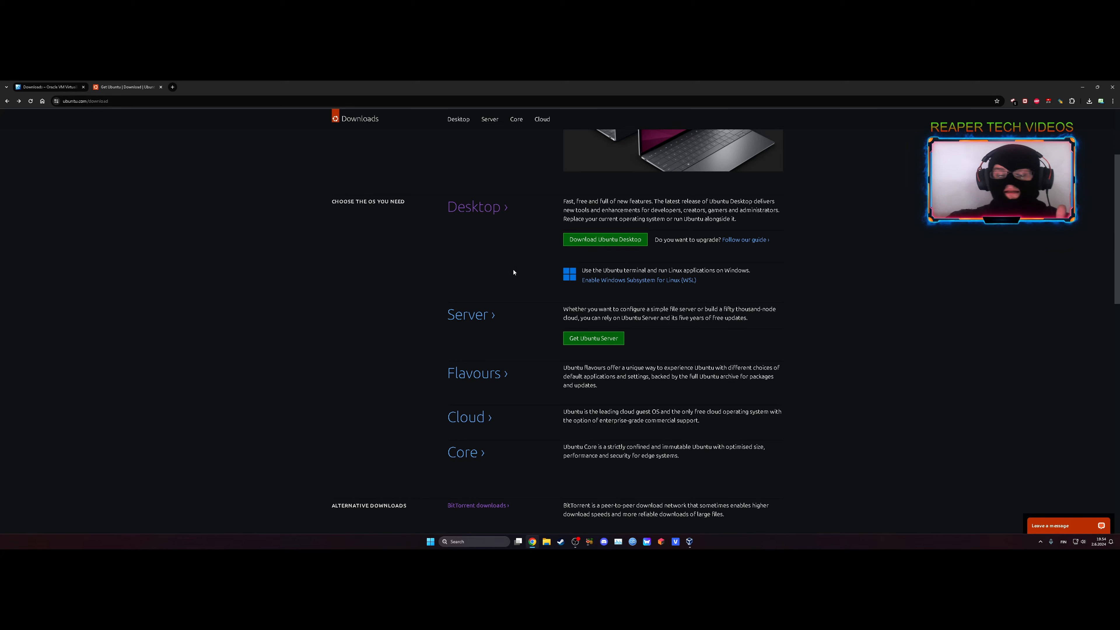
scroll(495, 256, down, 1)
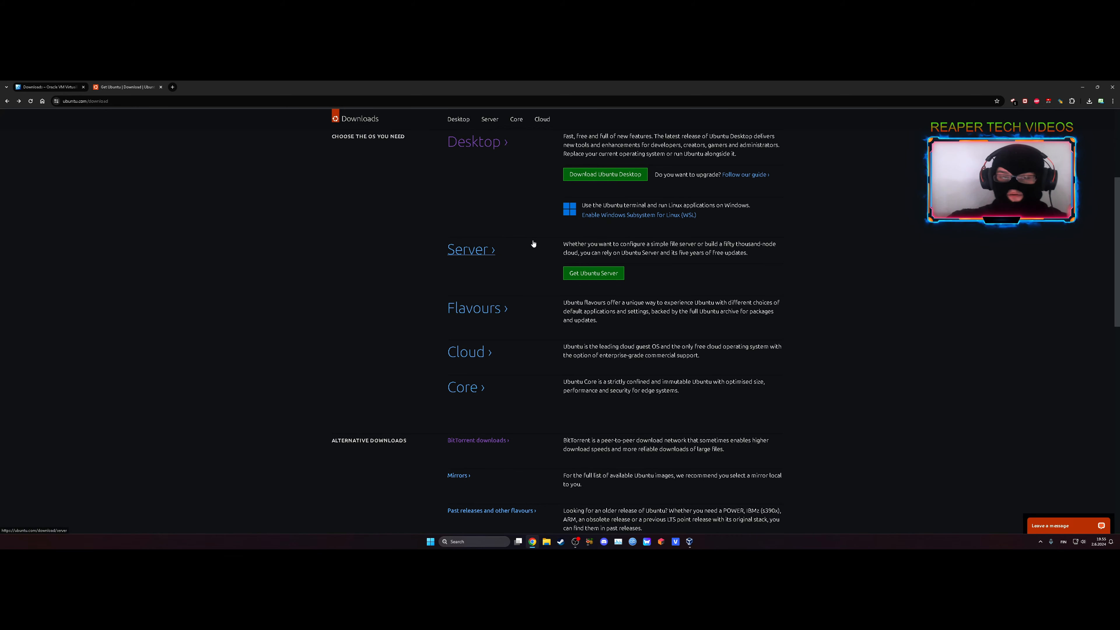
scroll(548, 238, down, 3)
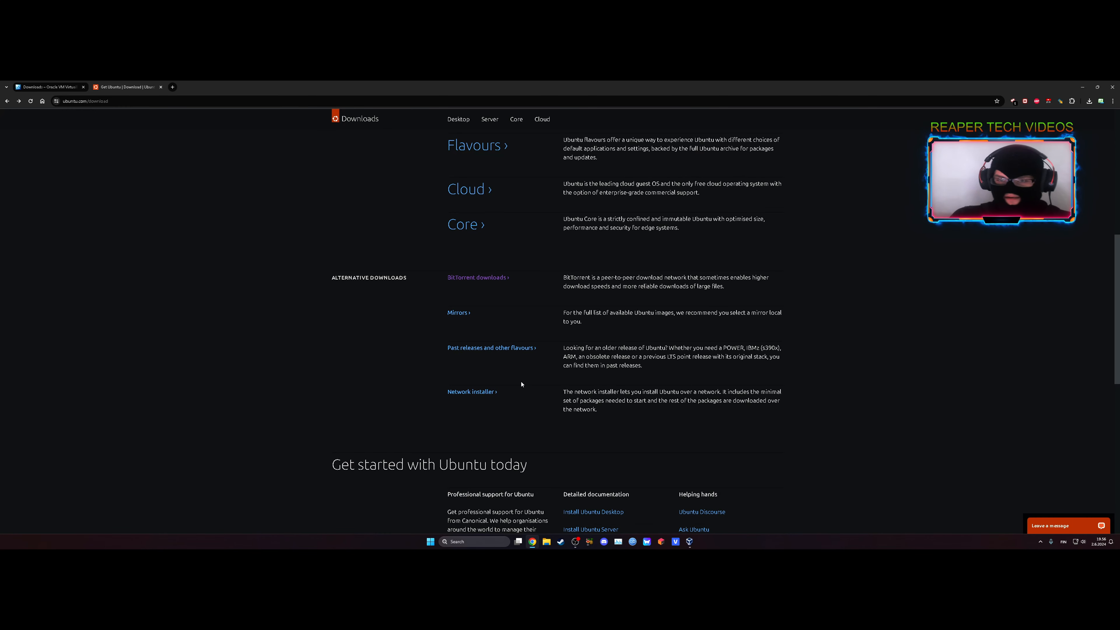
scroll(521, 384, up, 8)
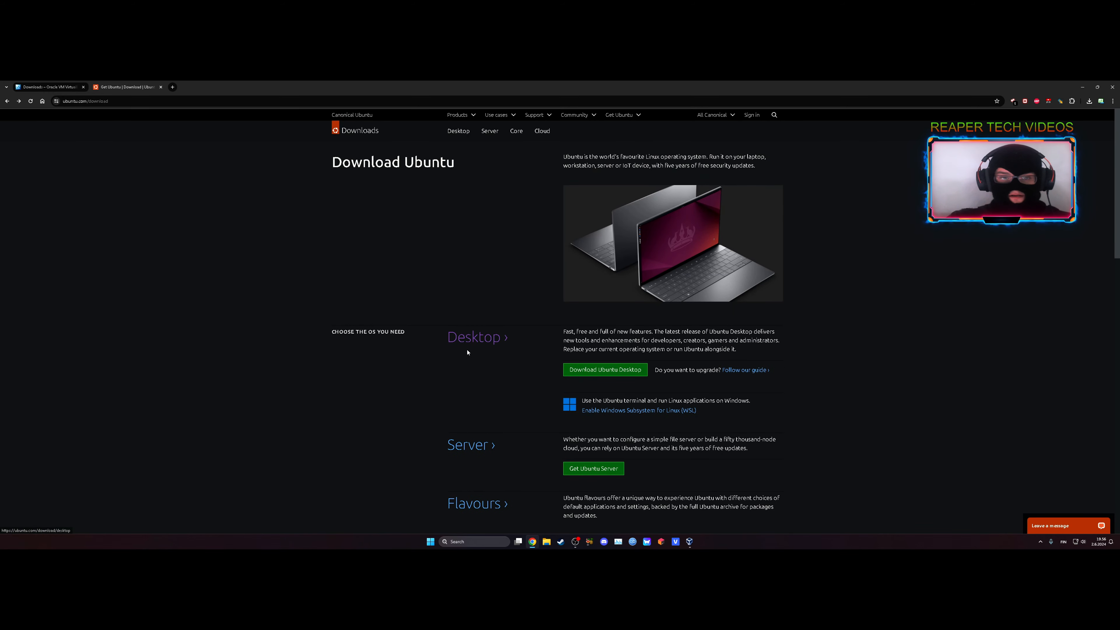
Switch back to VirtualBox and select ubuntu-24.04-desktop-amd64.iso from the Downloads folder as the ISO image.
click(690, 542)
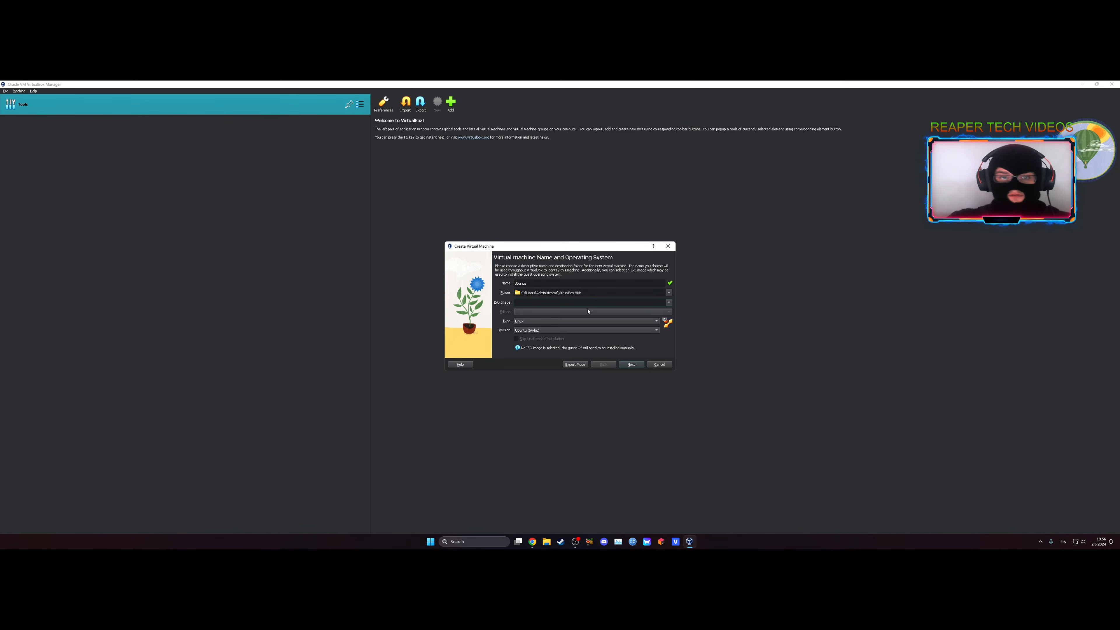
click(669, 304)
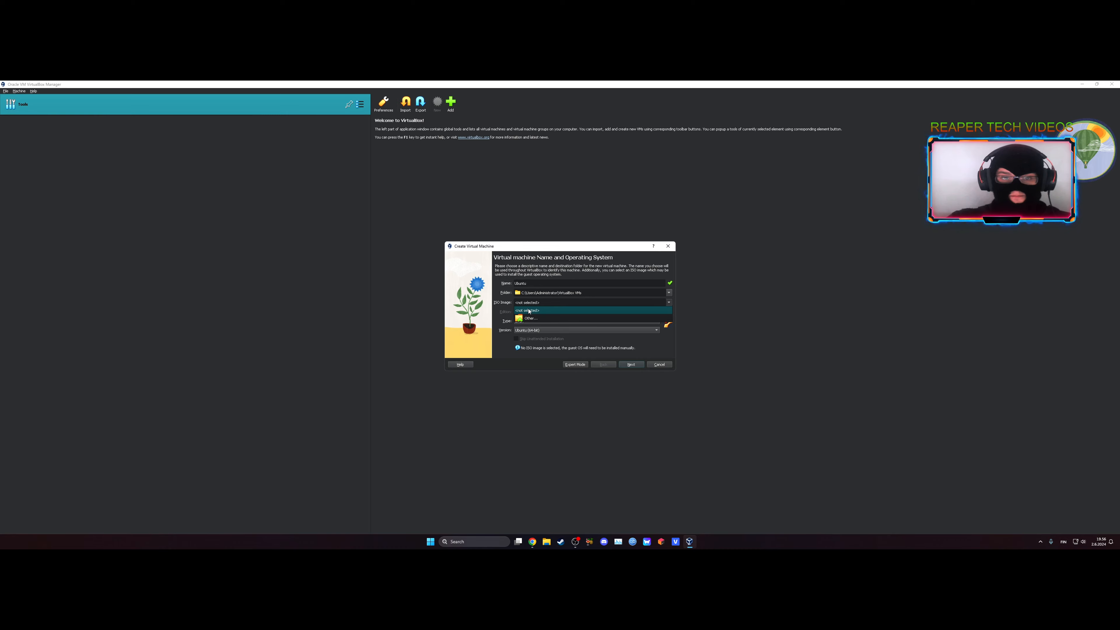
click(531, 318)
click(474, 326)
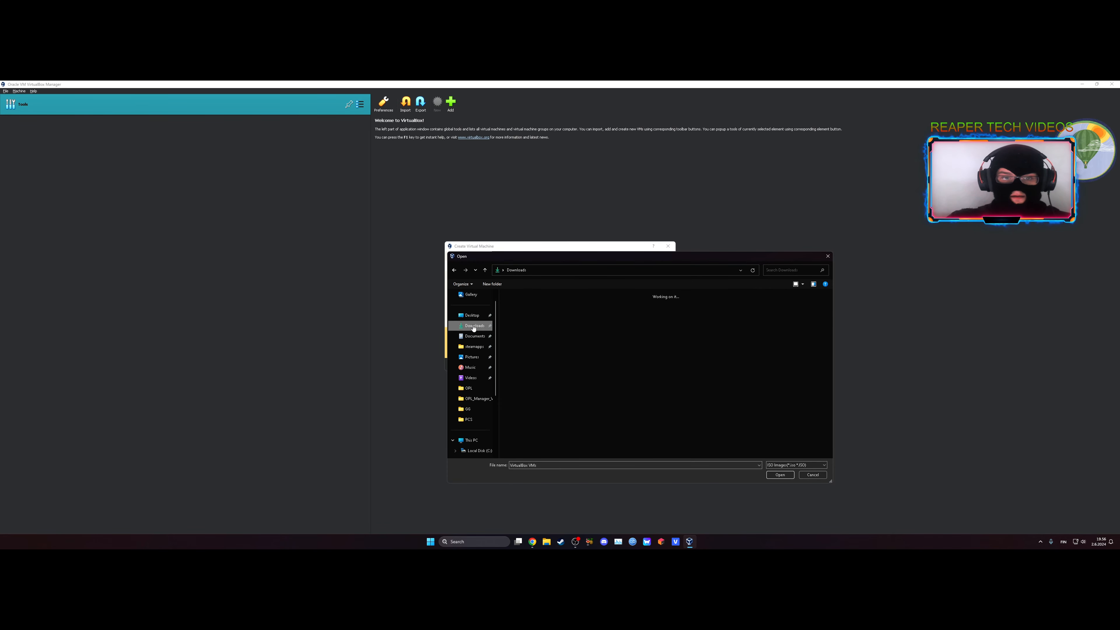
double_click(537, 334)
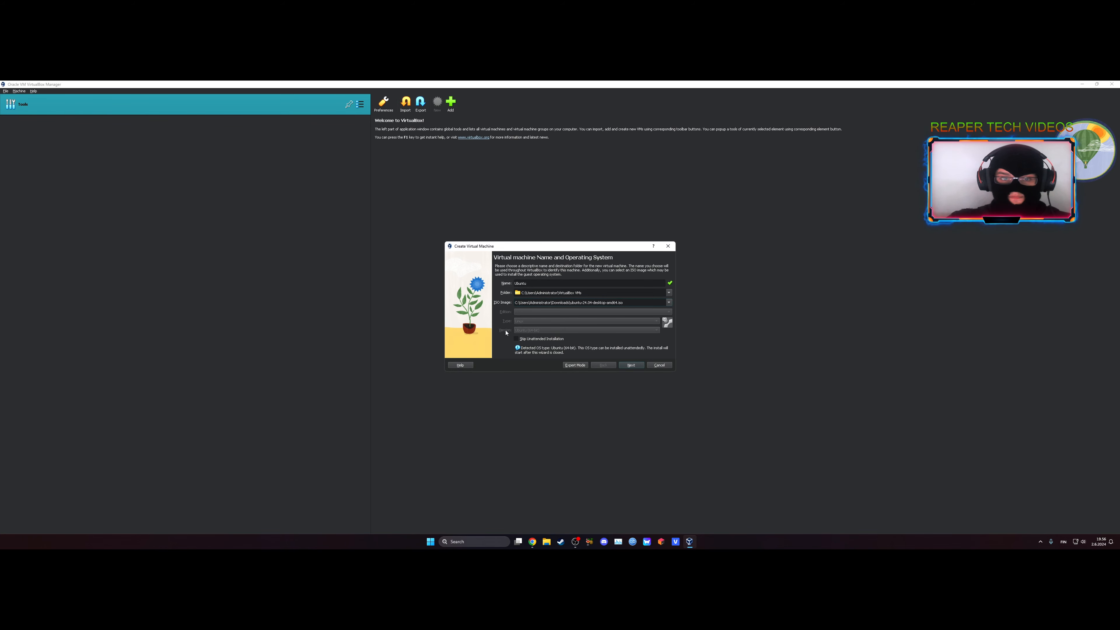
Accept the default unattended install settings, then set the base memory to 63789 MB and the processors to 6.
click(630, 365)
click(635, 366)
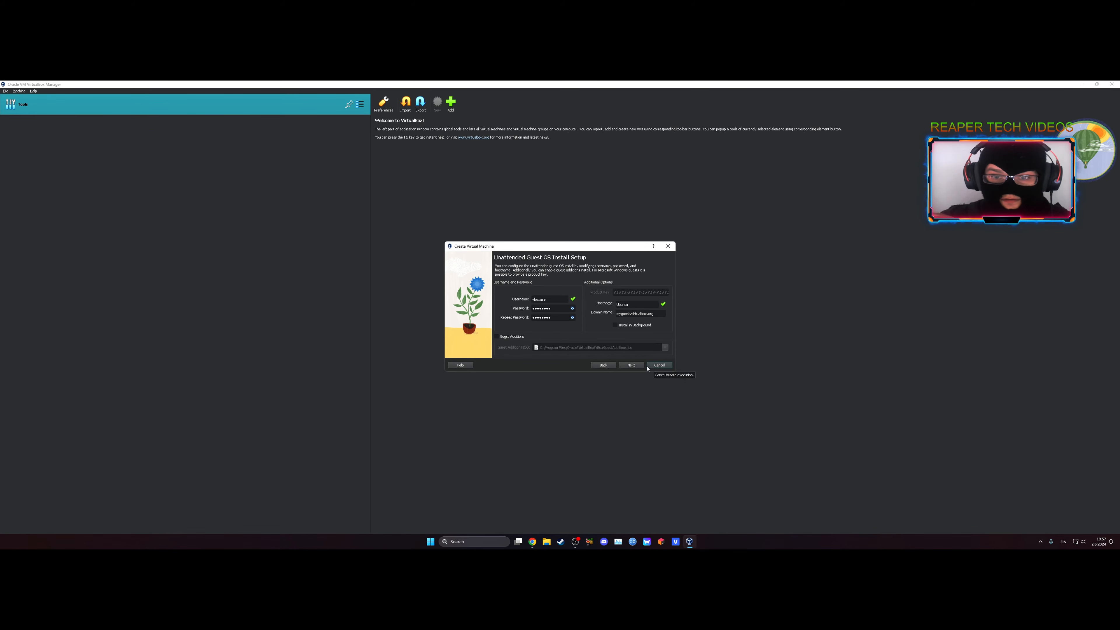
click(632, 365)
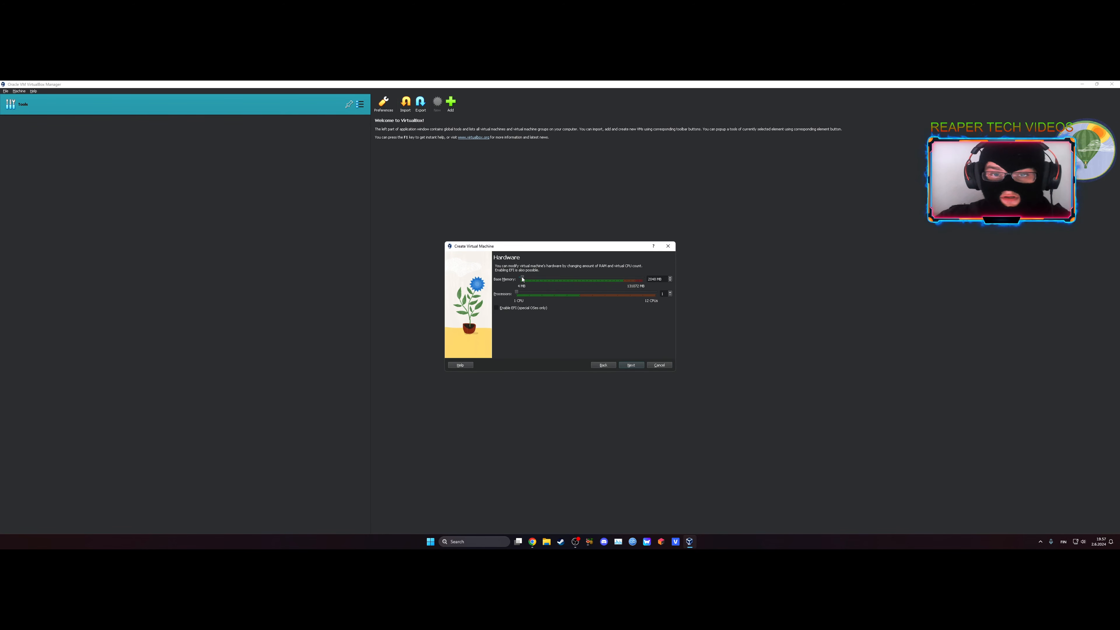
drag(522, 278, 579, 287)
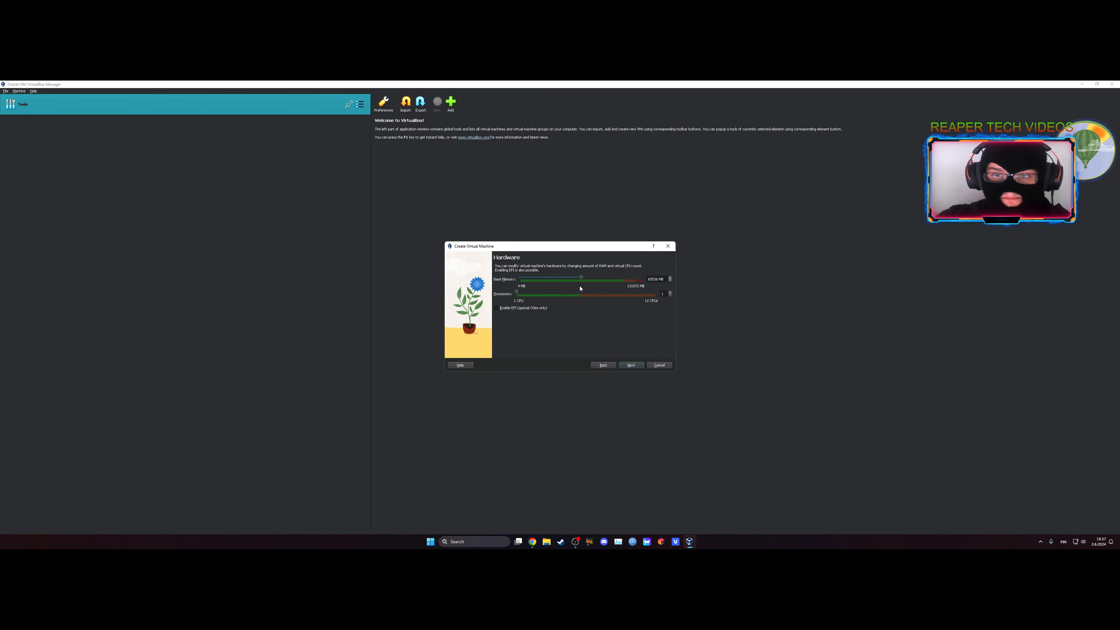
click(670, 278)
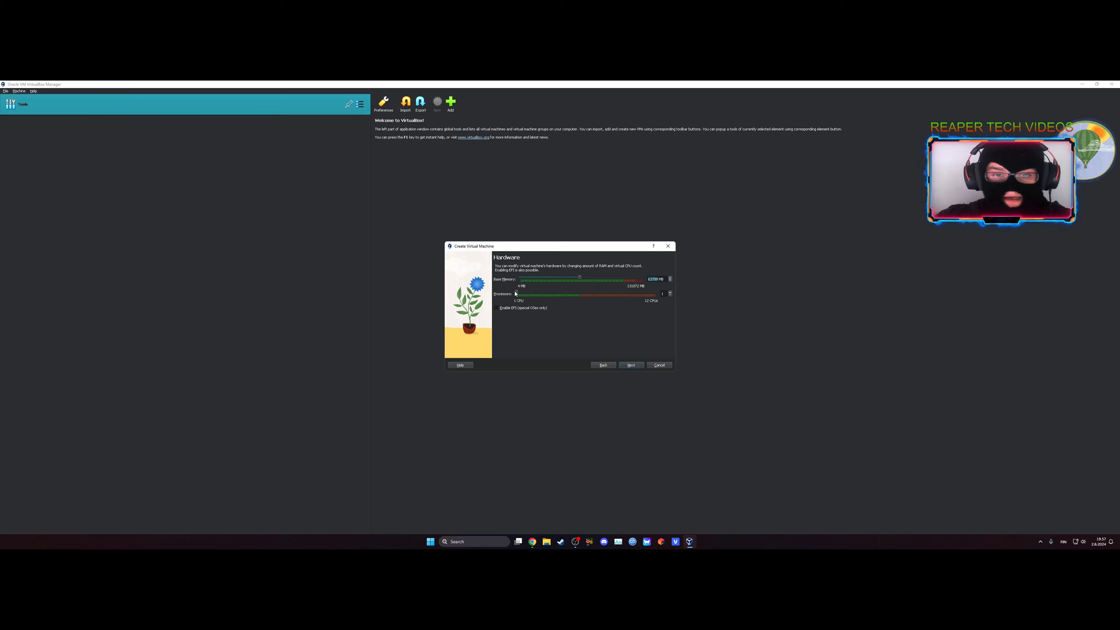
drag(518, 295, 577, 297)
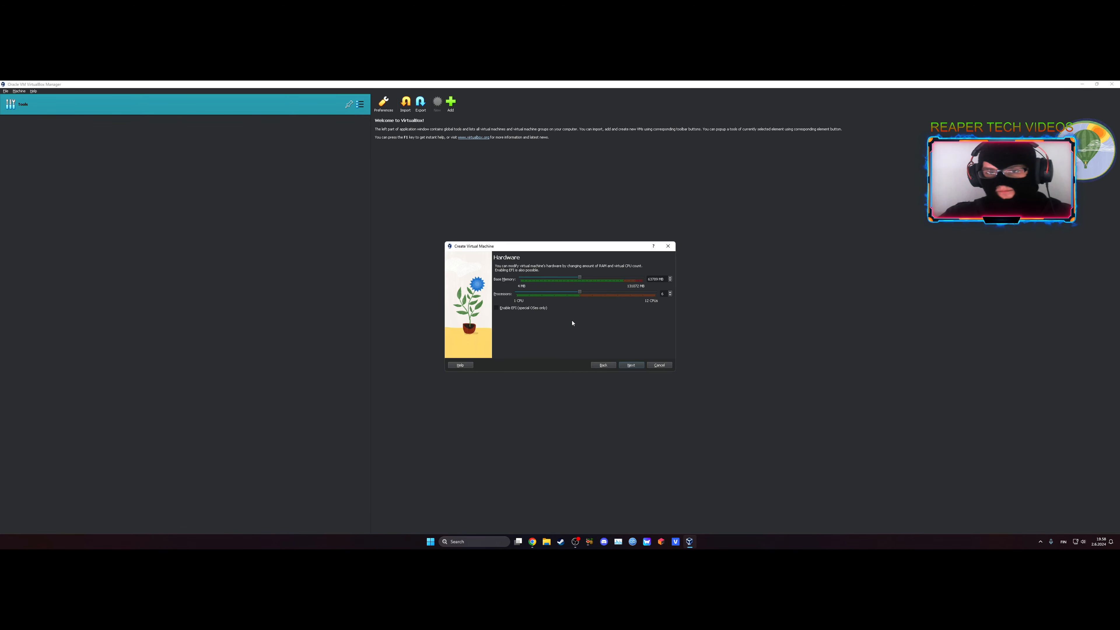
Set the new virtual hard disk's size to 50 GB, review the summary and finish creating the virtual machine.
click(630, 366)
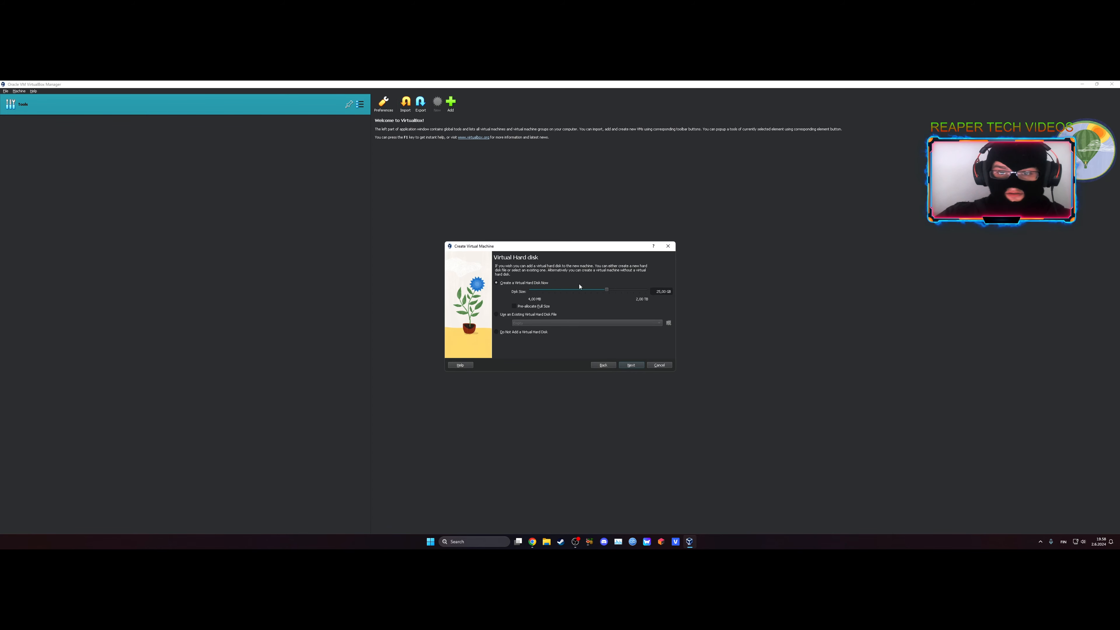
text(50)
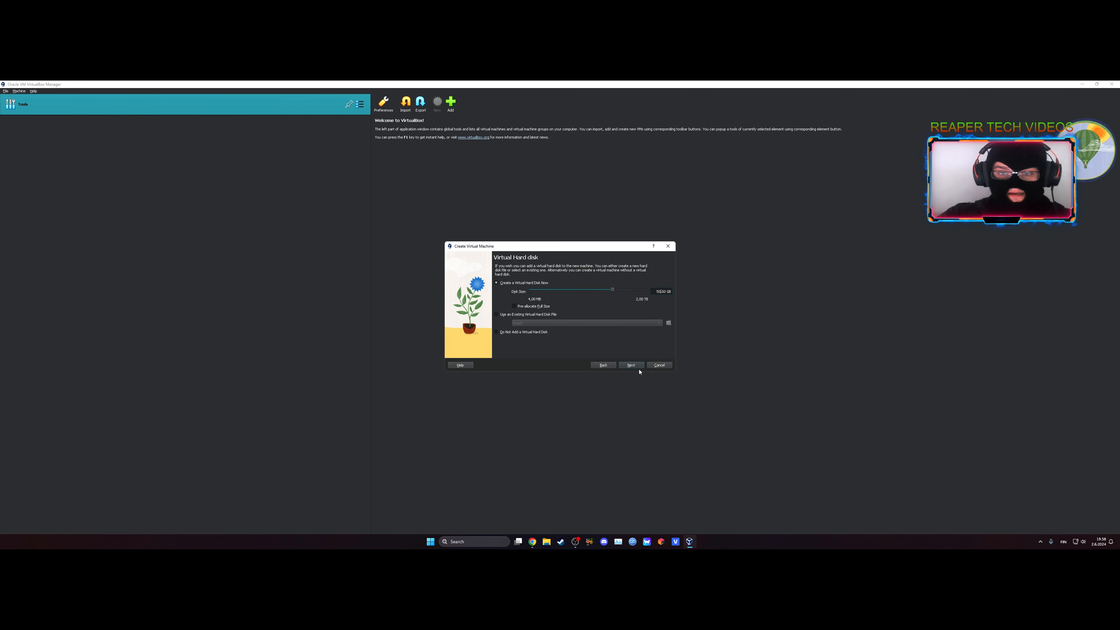
click(631, 366)
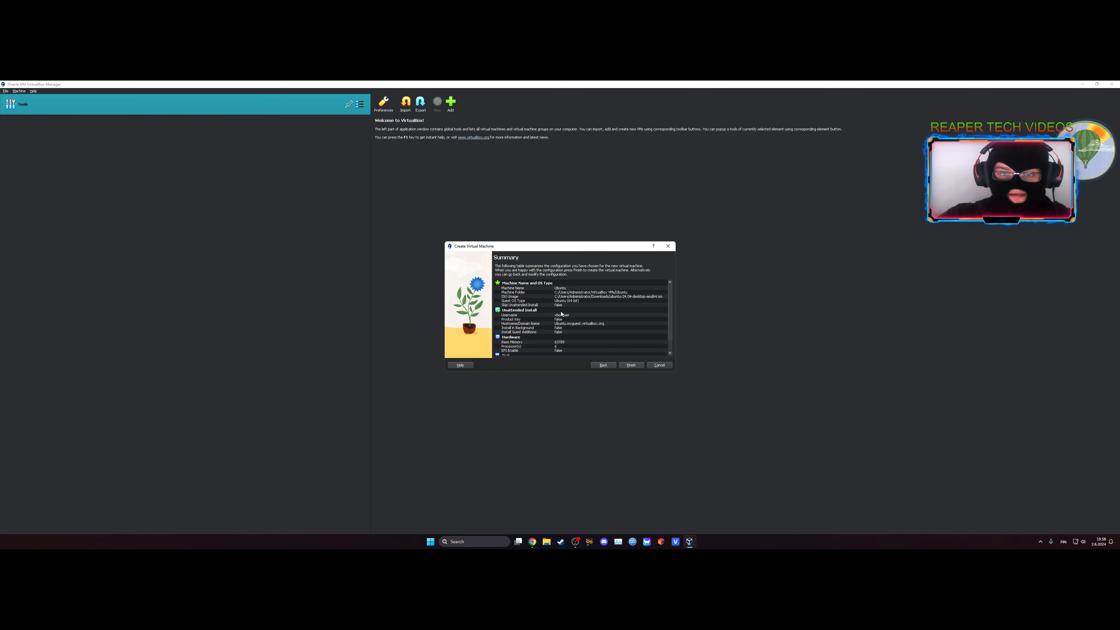
scroll(560, 312, down, 1)
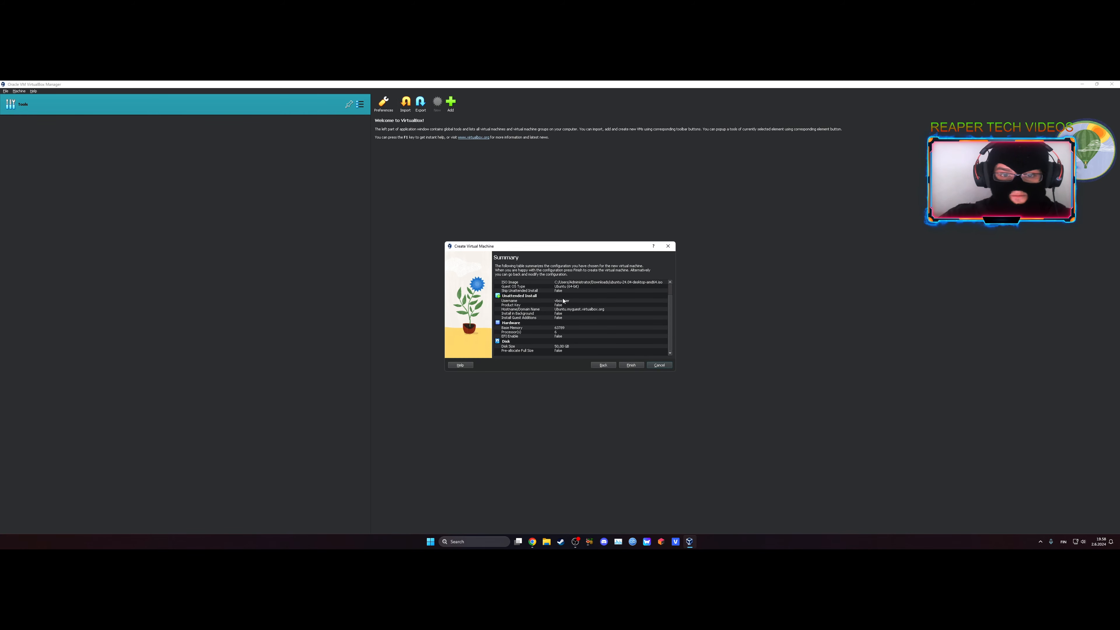
click(632, 367)
Open the Ubuntu virtual machine's settings, view the System motherboard options, and close the settings.
click(358, 127)
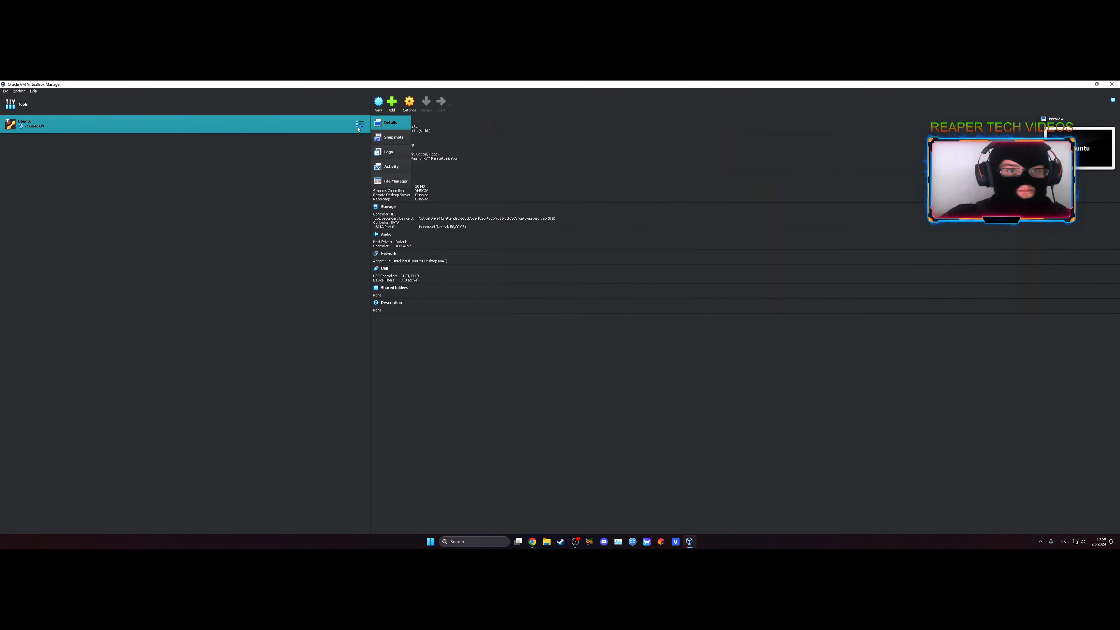
right_click(360, 125)
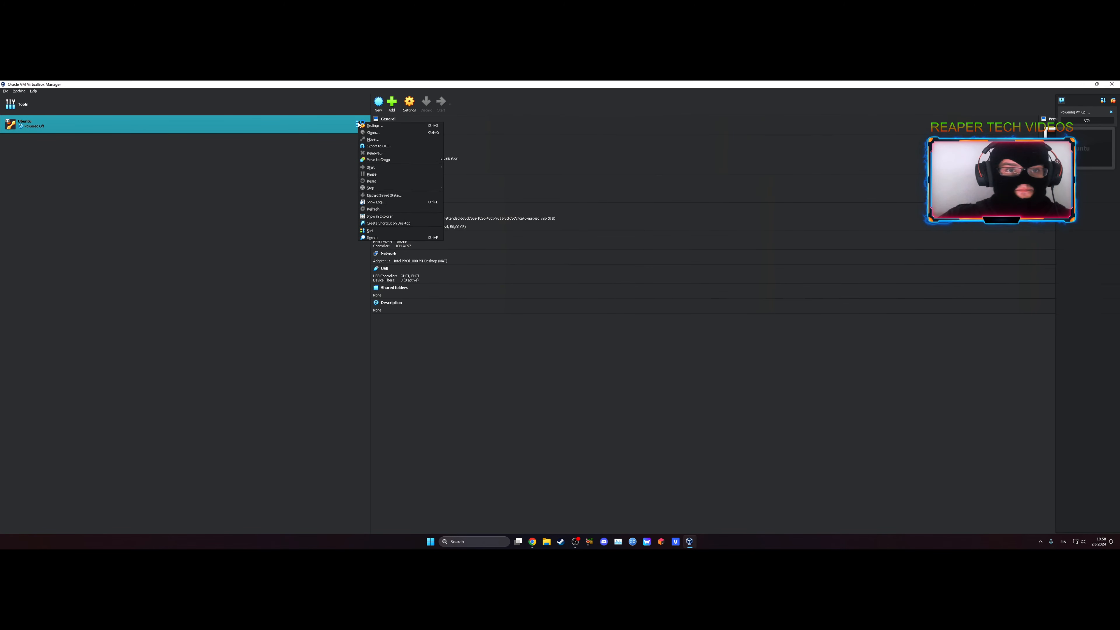
click(374, 126)
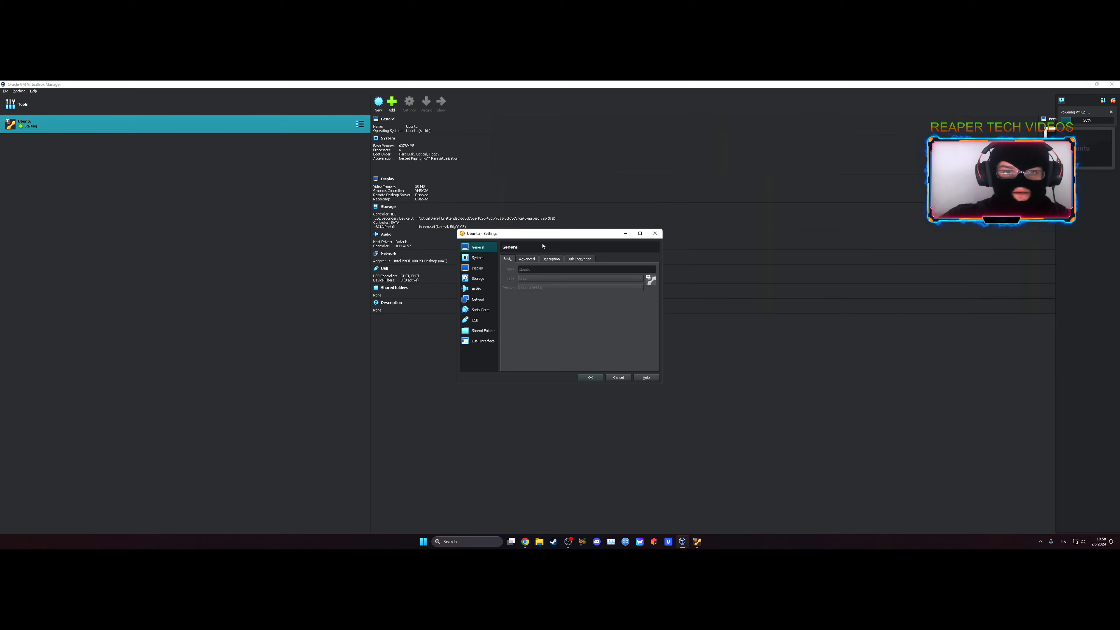
click(493, 258)
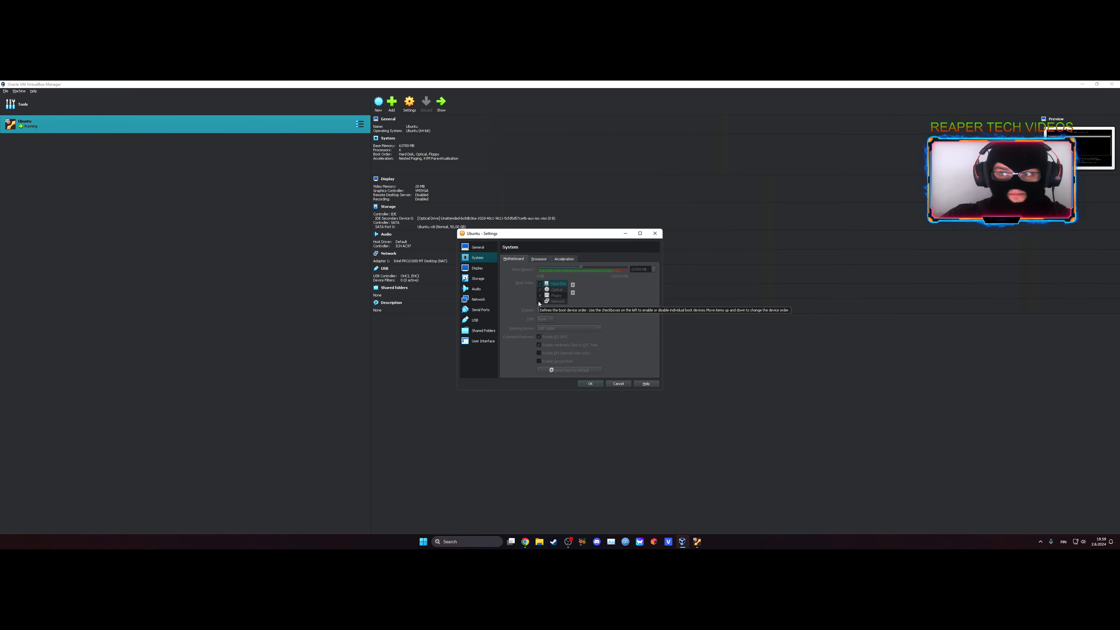
click(654, 233)
Power off the running Ubuntu virtual machine and confirm the power-off.
right_click(270, 127)
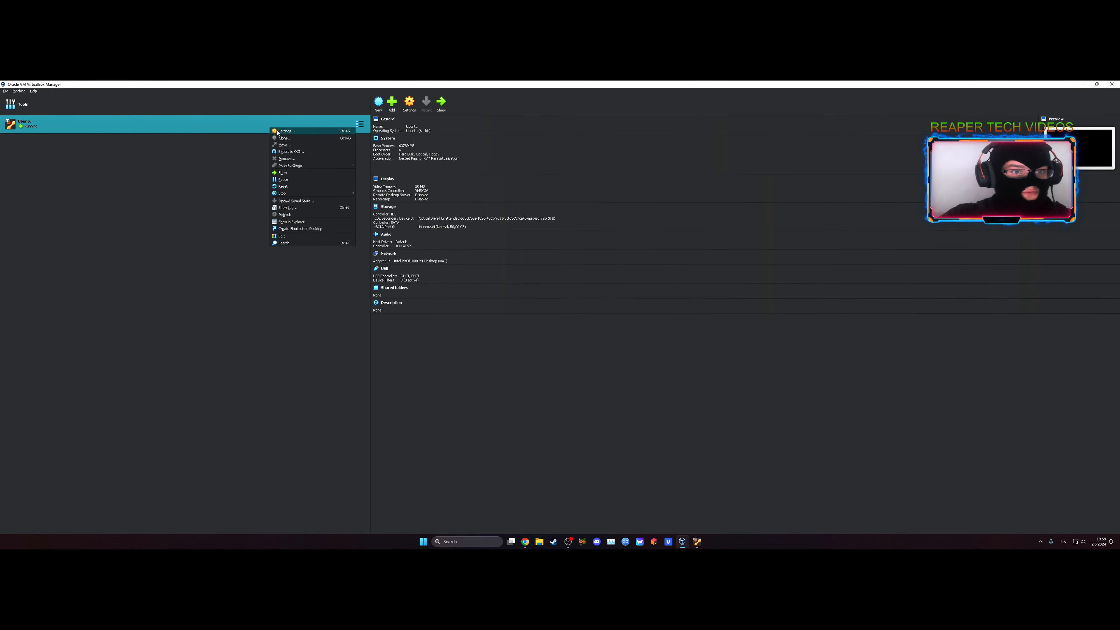
mouse_move(311, 196)
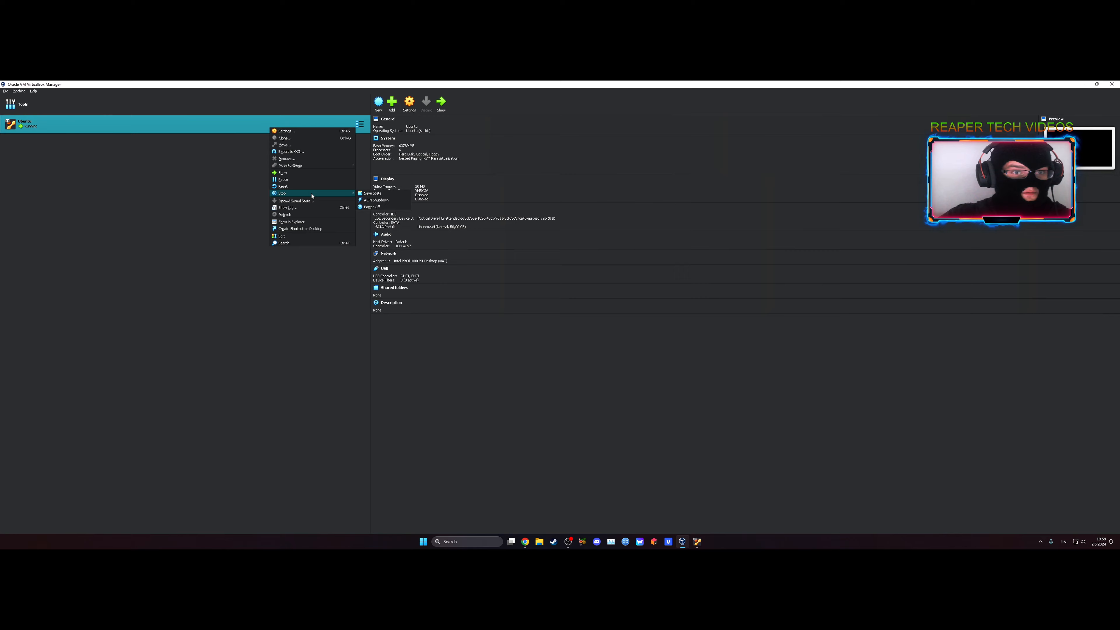
click(372, 207)
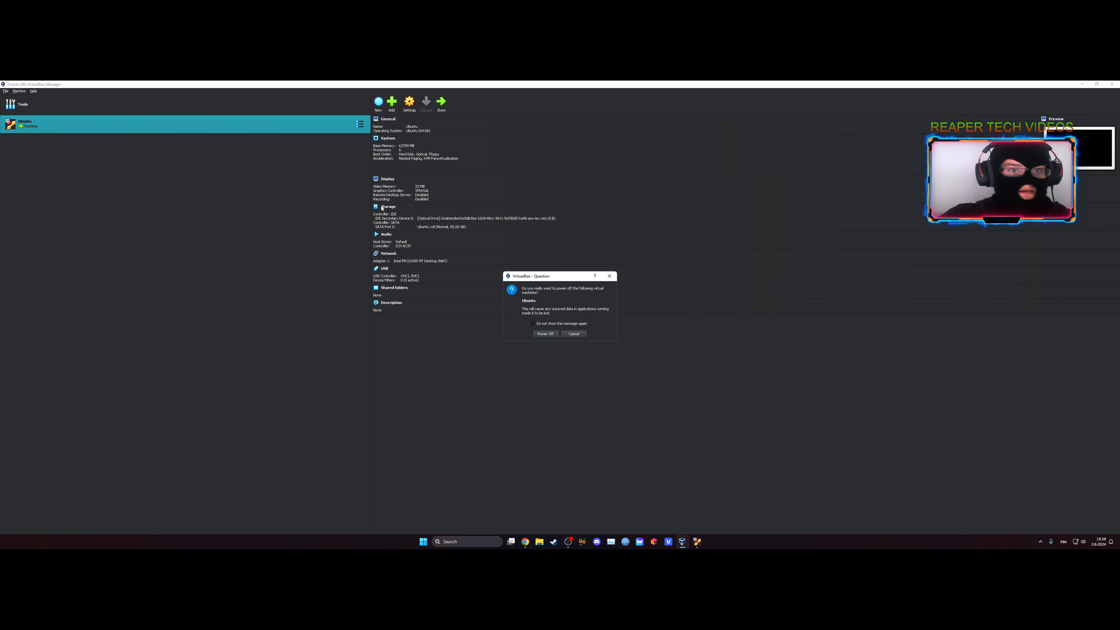
click(545, 334)
Open the Ubuntu machine's System settings, enable Network in the boot order, and view the Processor and Acceleration options.
click(361, 126)
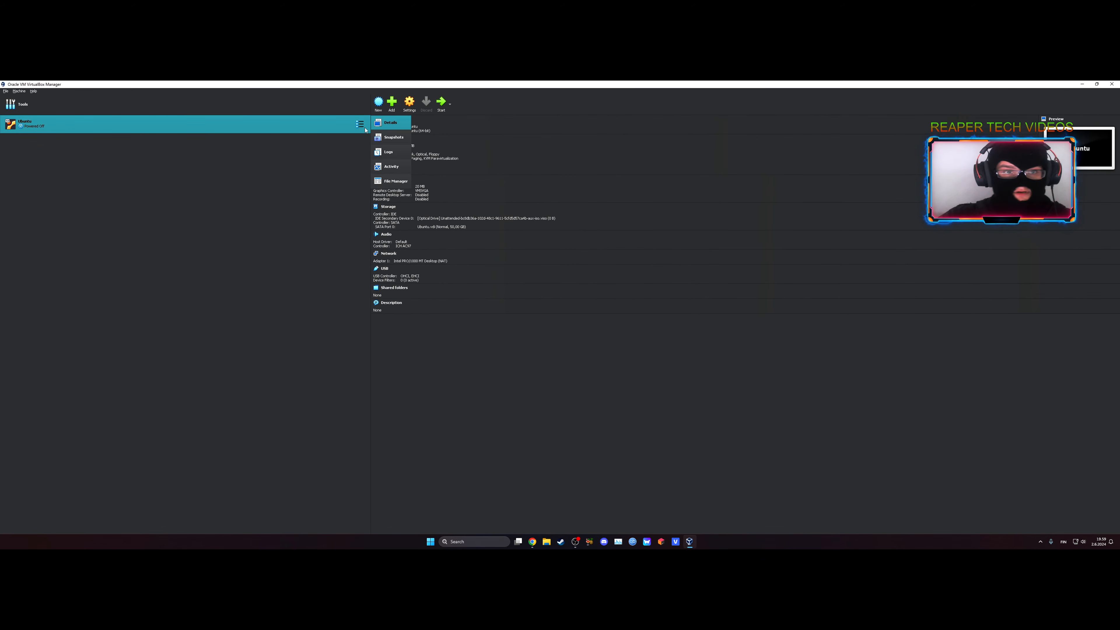
right_click(340, 125)
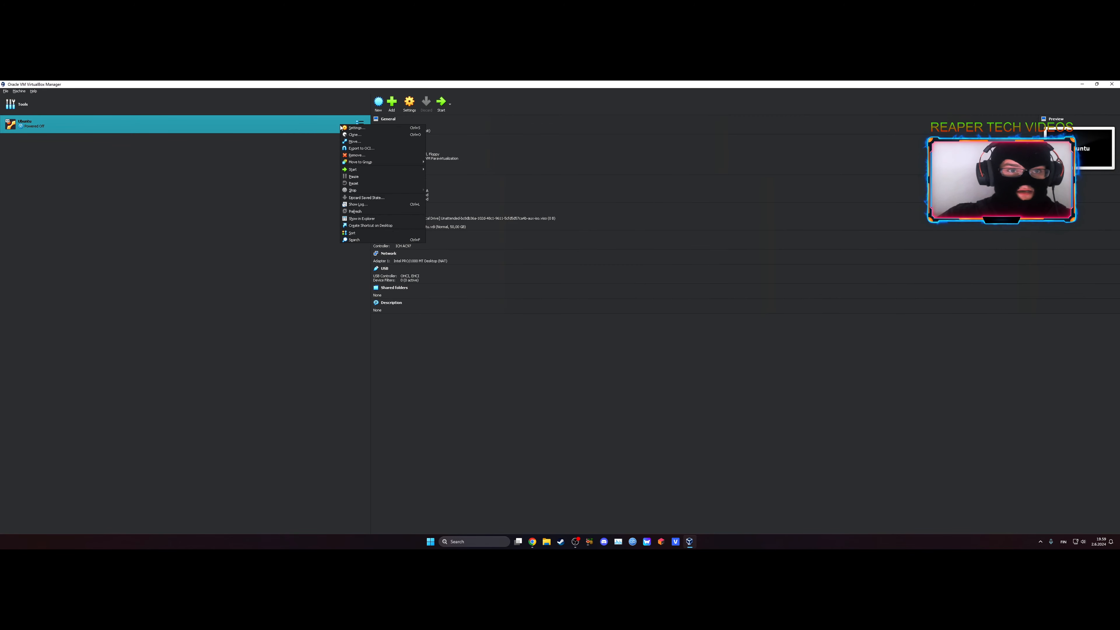
click(356, 129)
click(480, 258)
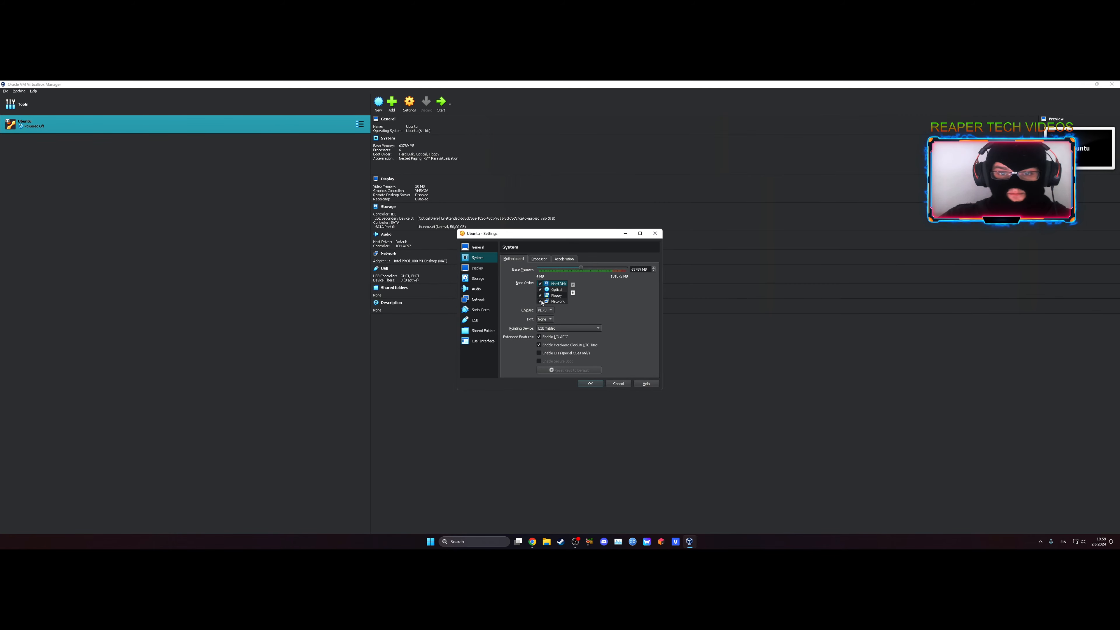
click(545, 259)
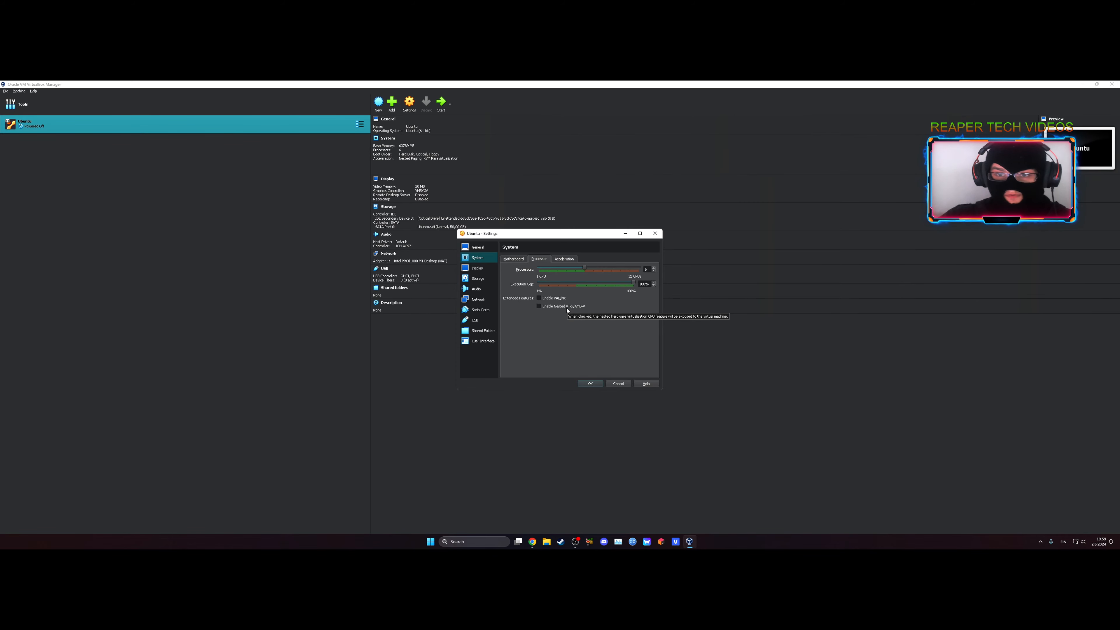
click(564, 259)
Set the virtual machine's display video memory to 128 MB.
click(478, 278)
click(477, 268)
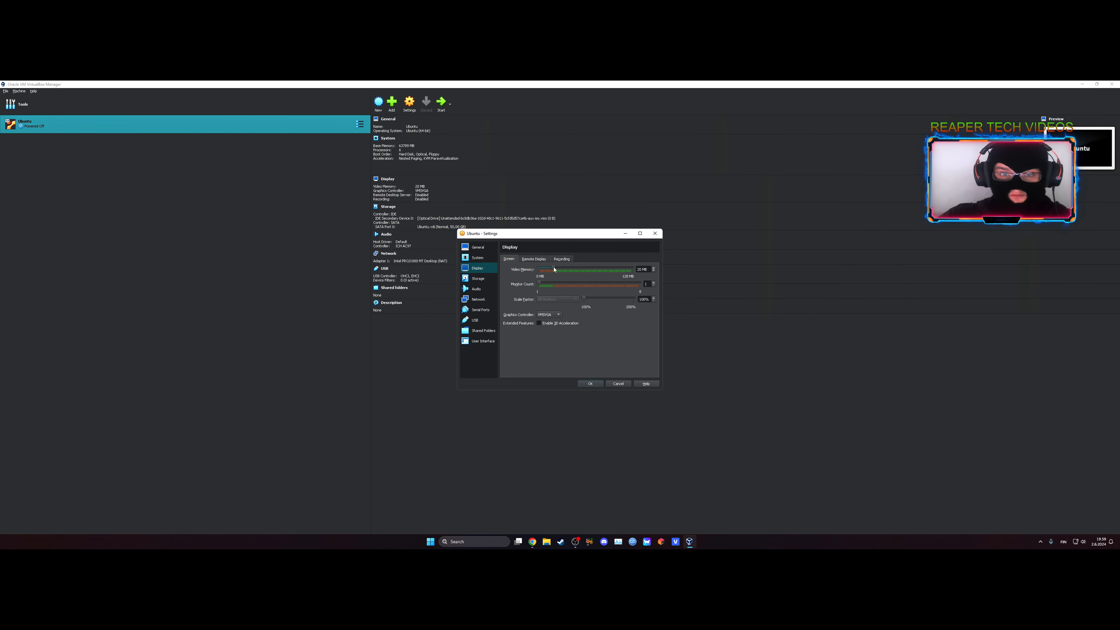
drag(554, 270, 632, 268)
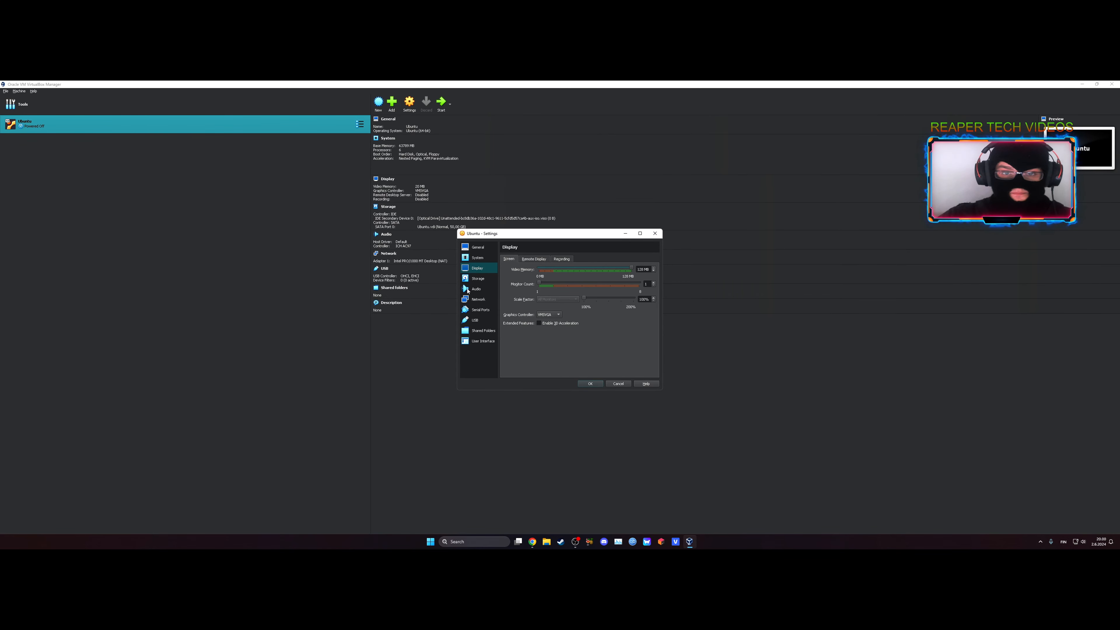
Check the optical drive's disk options in the storage settings and add an NVMe (PCIe) controller, keeping its type as NVMe.
click(478, 279)
click(520, 273)
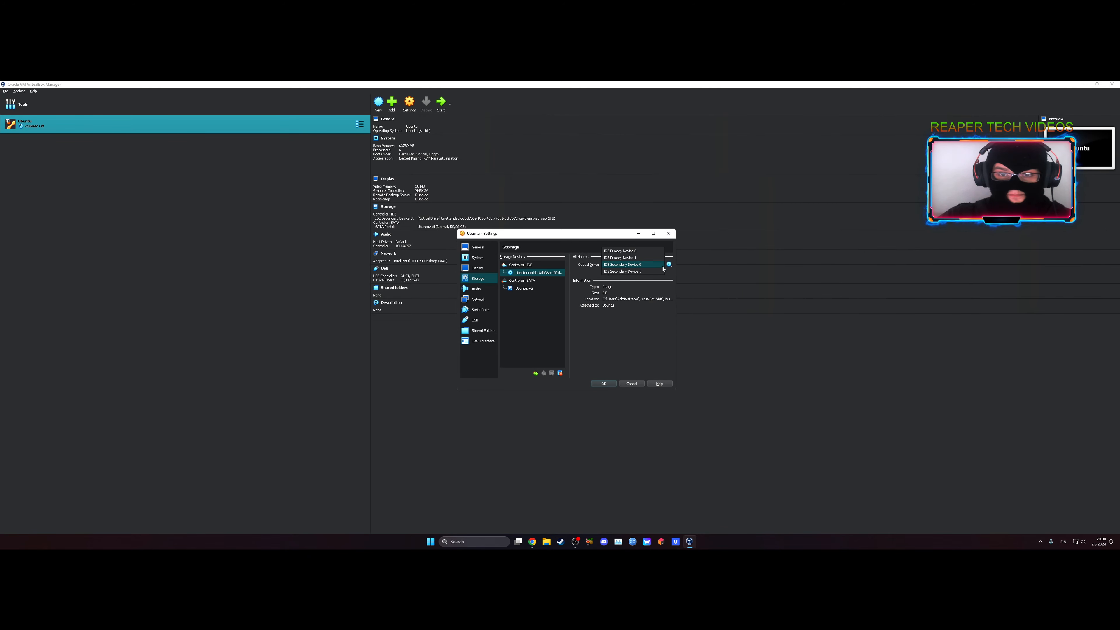
click(670, 264)
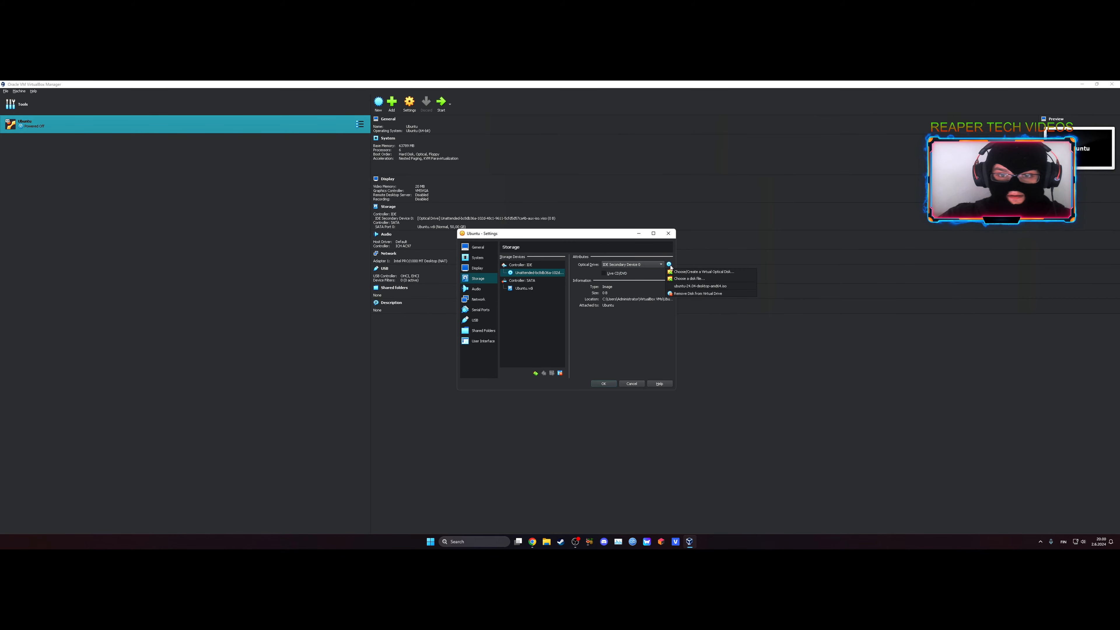
click(664, 278)
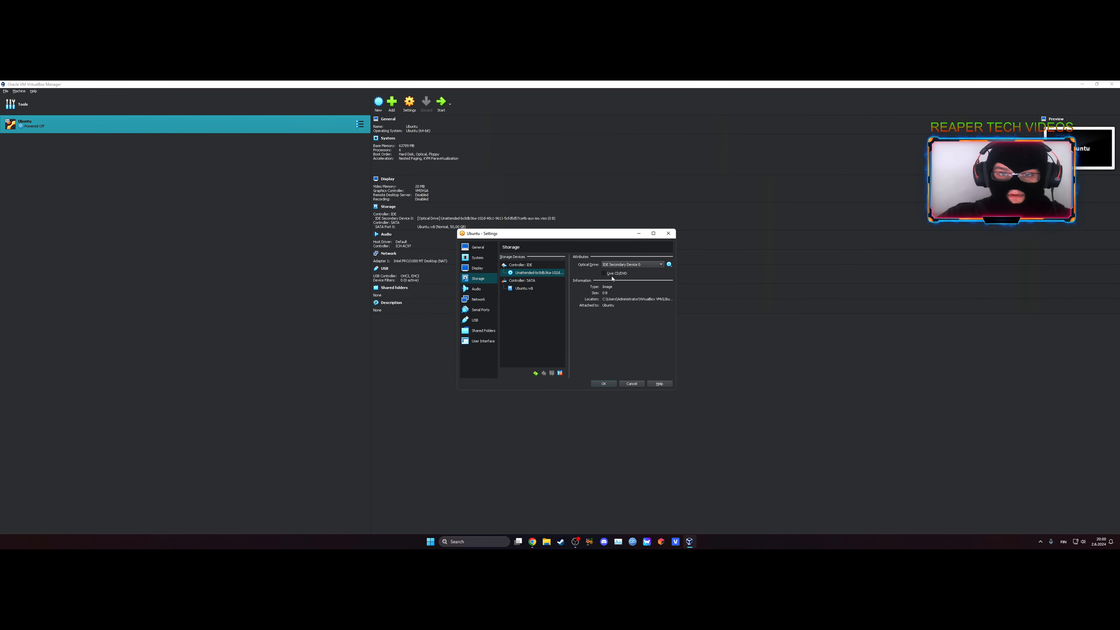
click(536, 374)
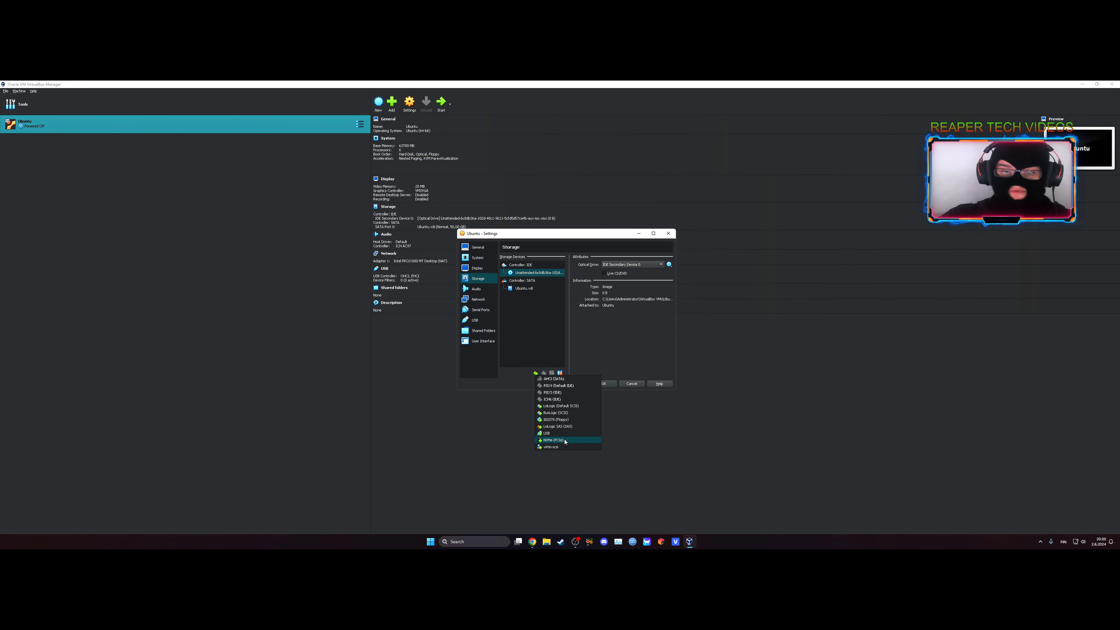
click(554, 440)
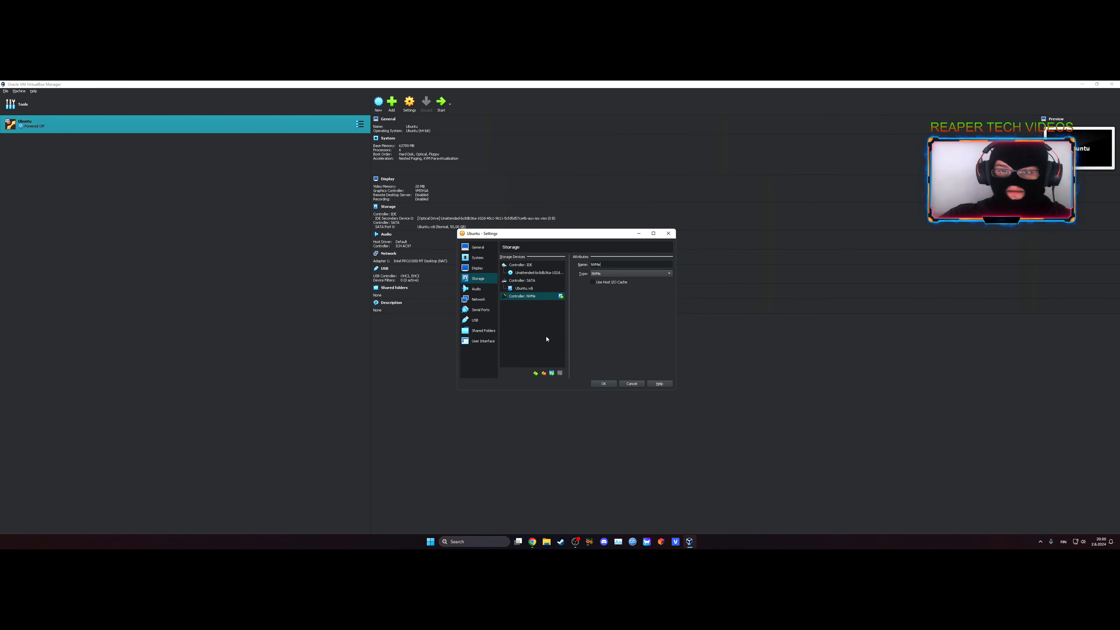
click(635, 273)
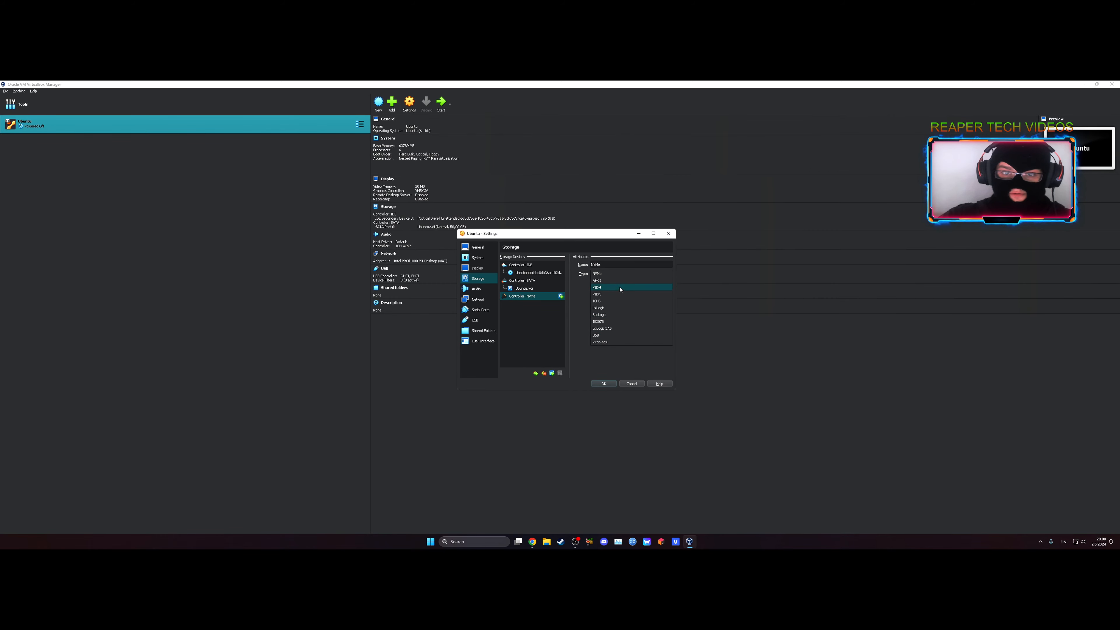
click(611, 274)
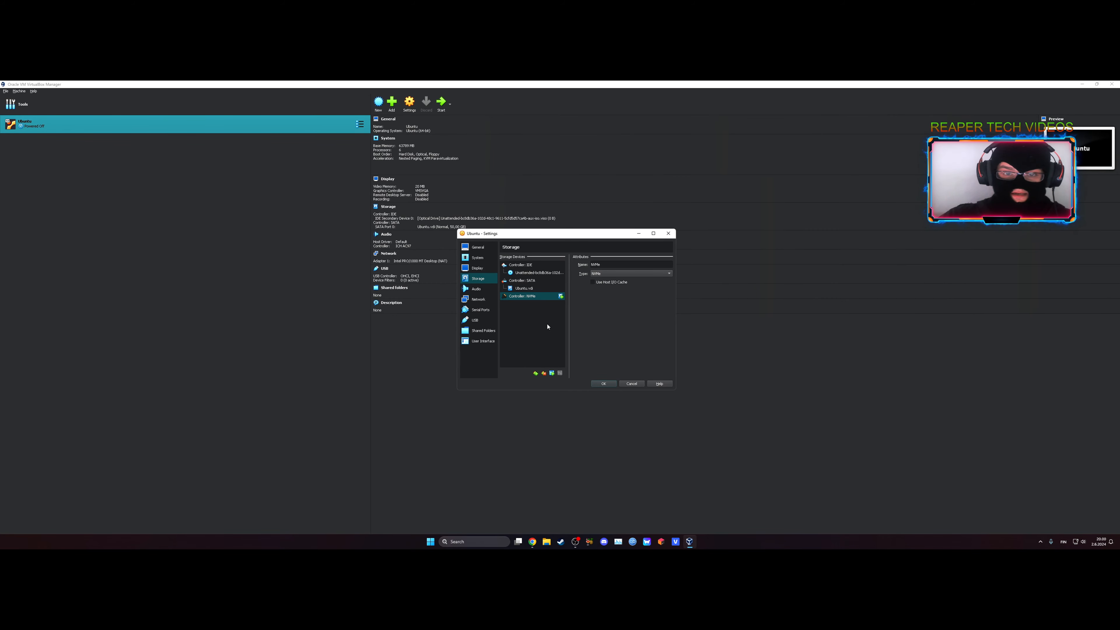
Review the audio, network, serial port, USB, shared folder and user interface settings, and save the machine's settings.
click(485, 289)
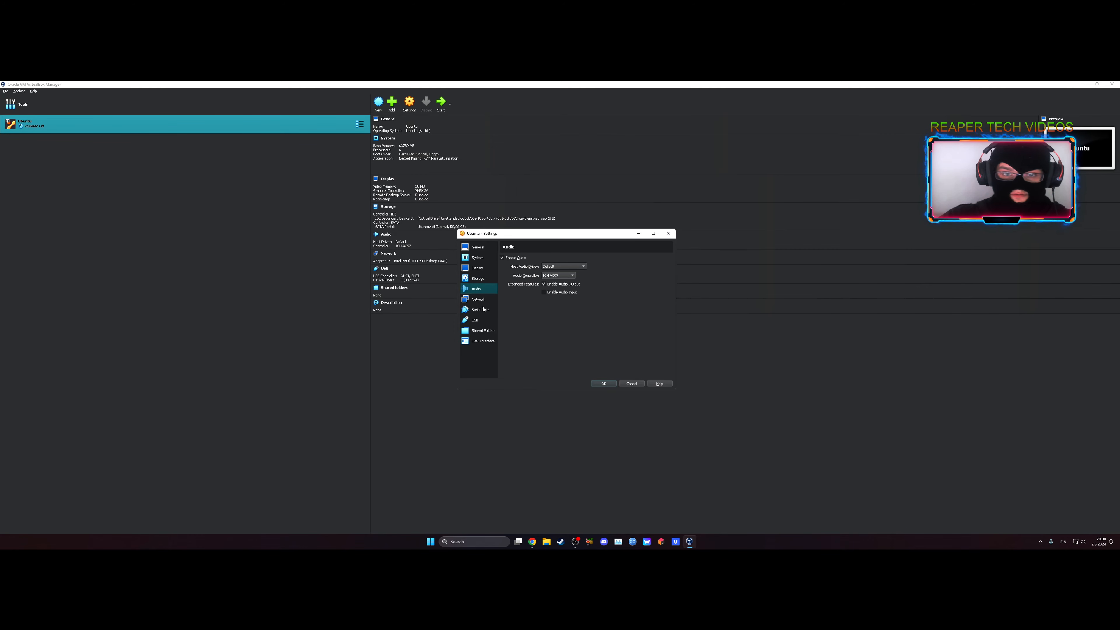
click(477, 300)
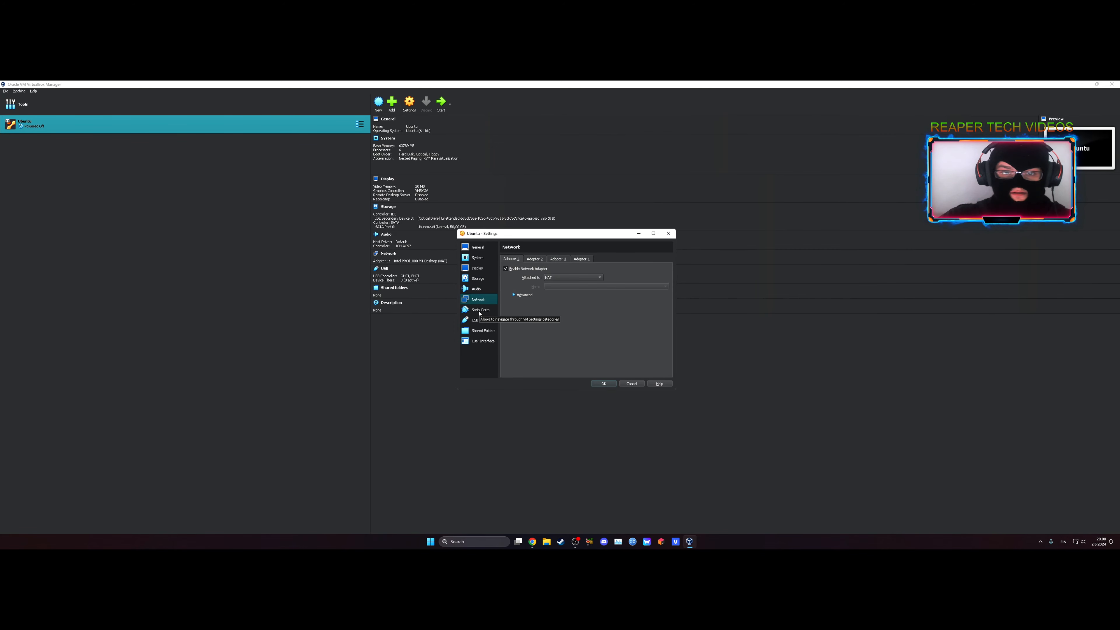
click(480, 311)
click(476, 321)
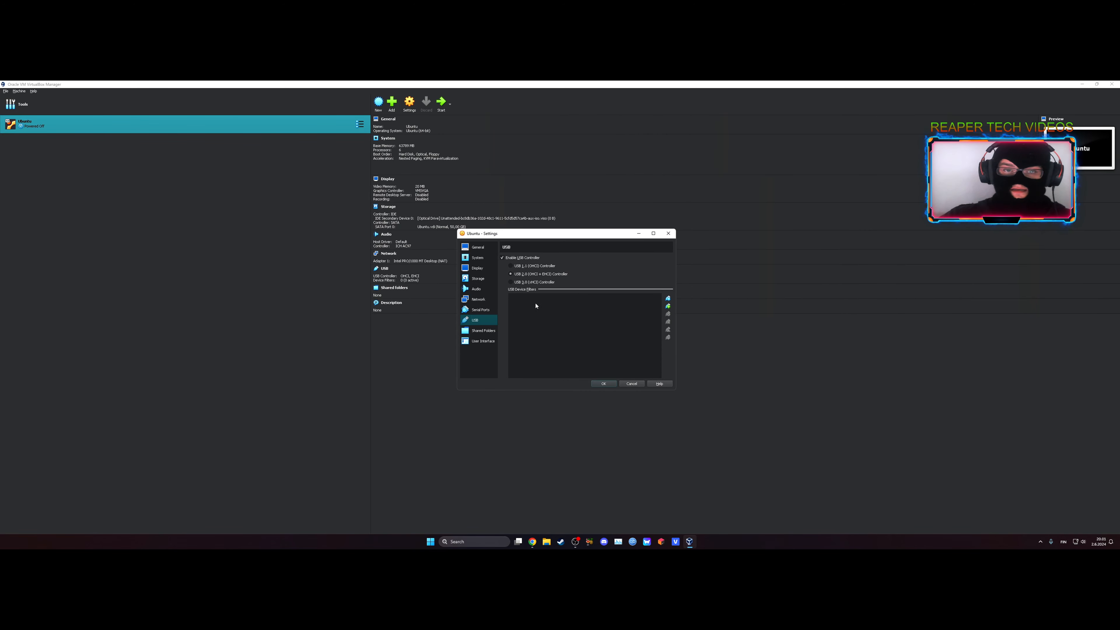
click(484, 333)
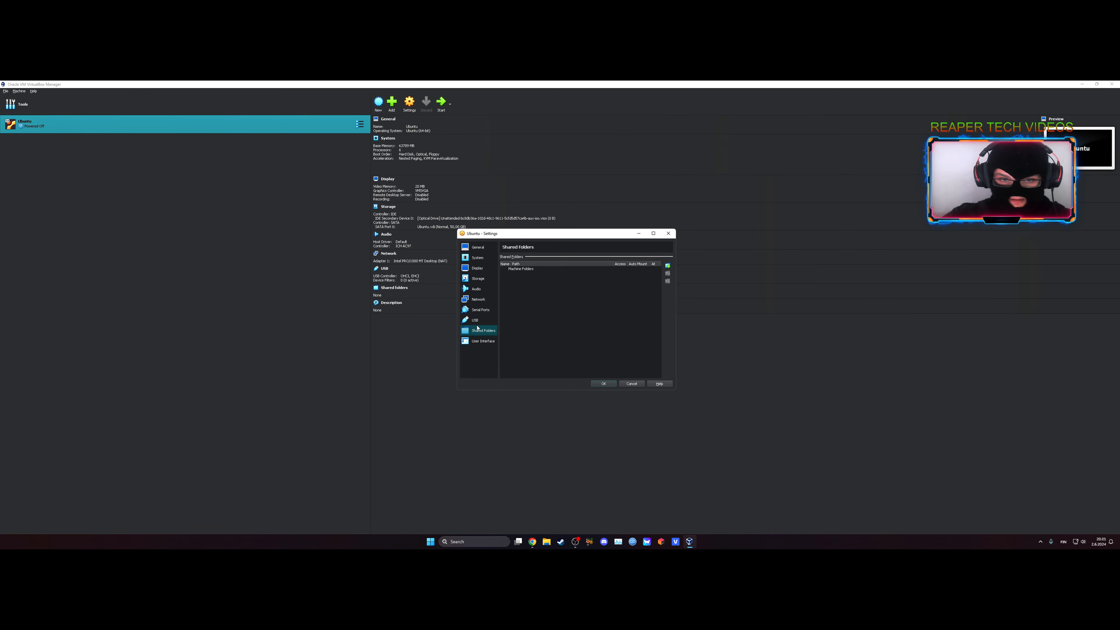
click(480, 342)
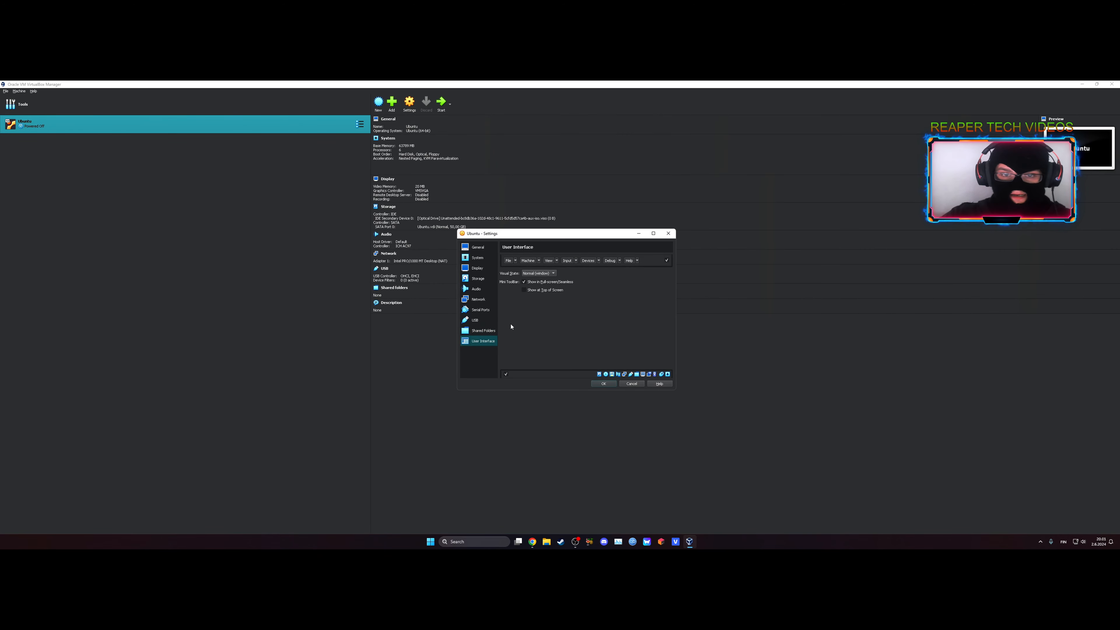
click(603, 385)
Start the Ubuntu virtual machine, maximize its window and switch the view to Scaled Mode.
click(441, 104)
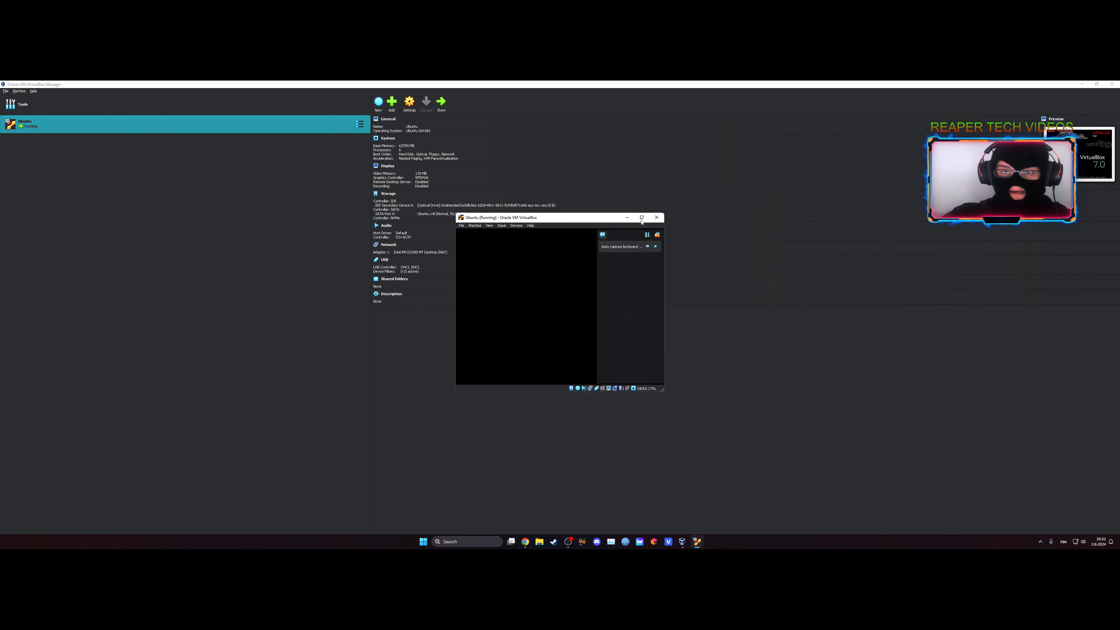
click(668, 218)
click(1114, 102)
click(37, 92)
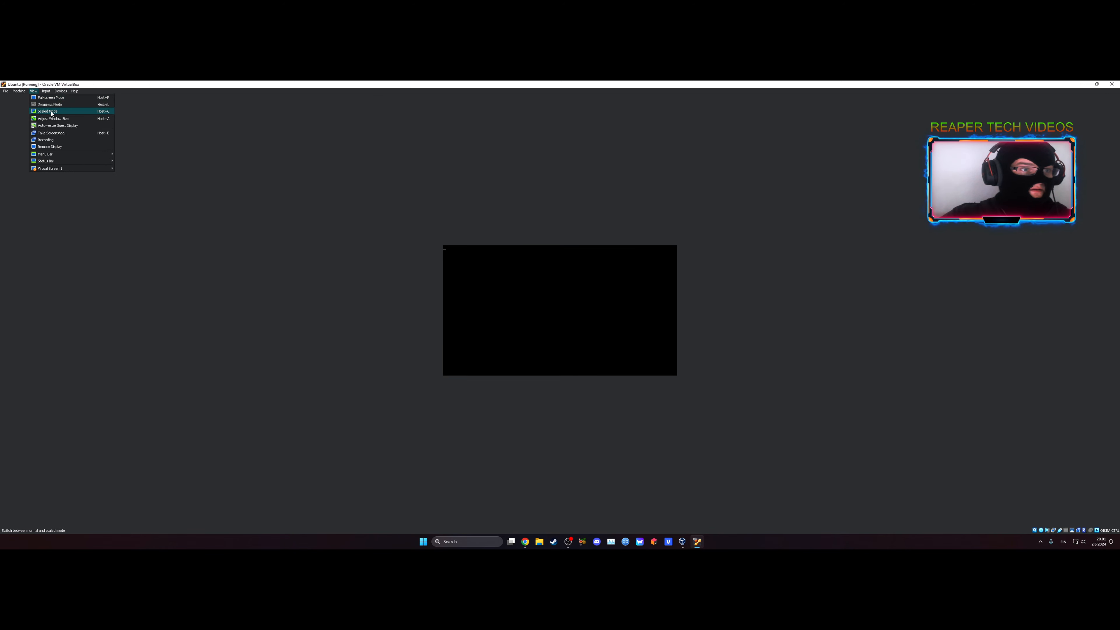
click(52, 112)
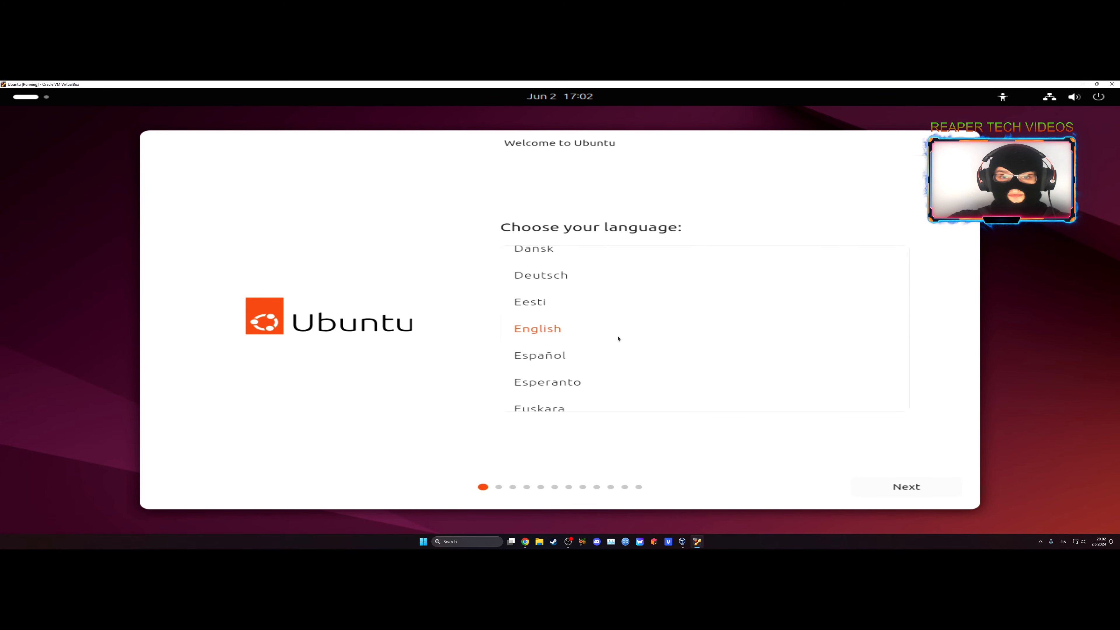
Keep English as the installer language and continue past the accessibility options without changing them.
click(869, 480)
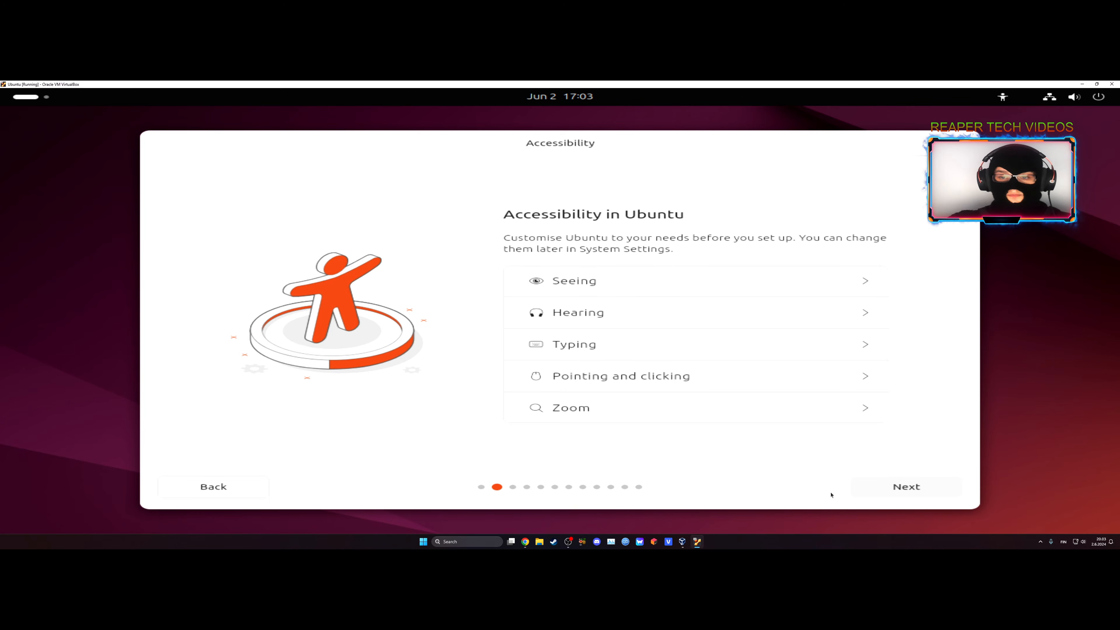
click(896, 487)
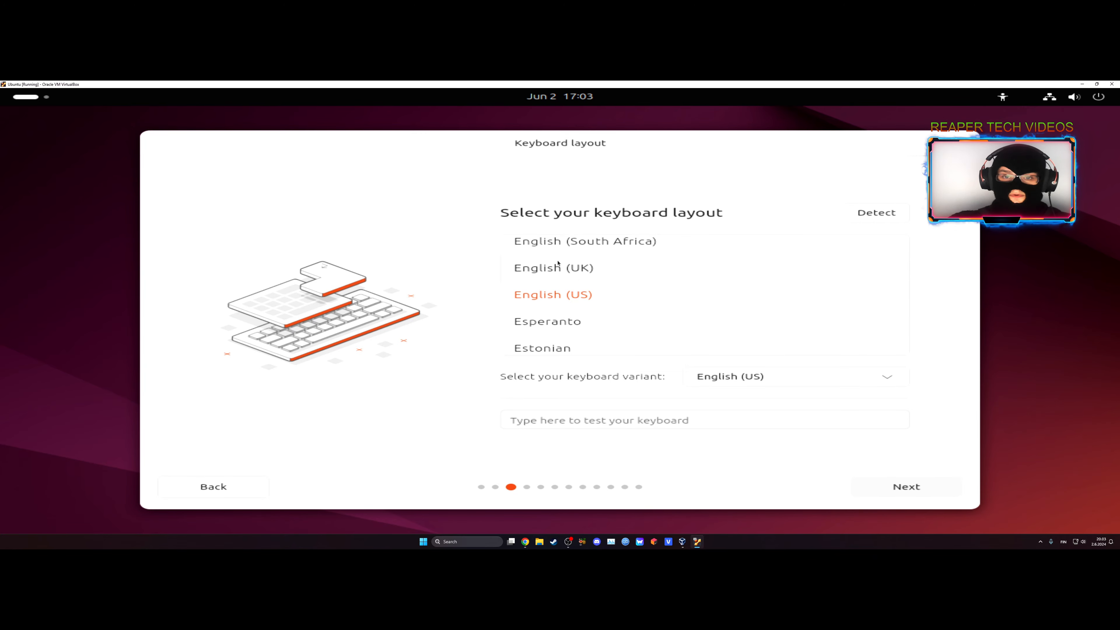
Browse the keyboard layouts, accept English (US), and continue with the wired internet connection.
scroll(763, 318, down, 1)
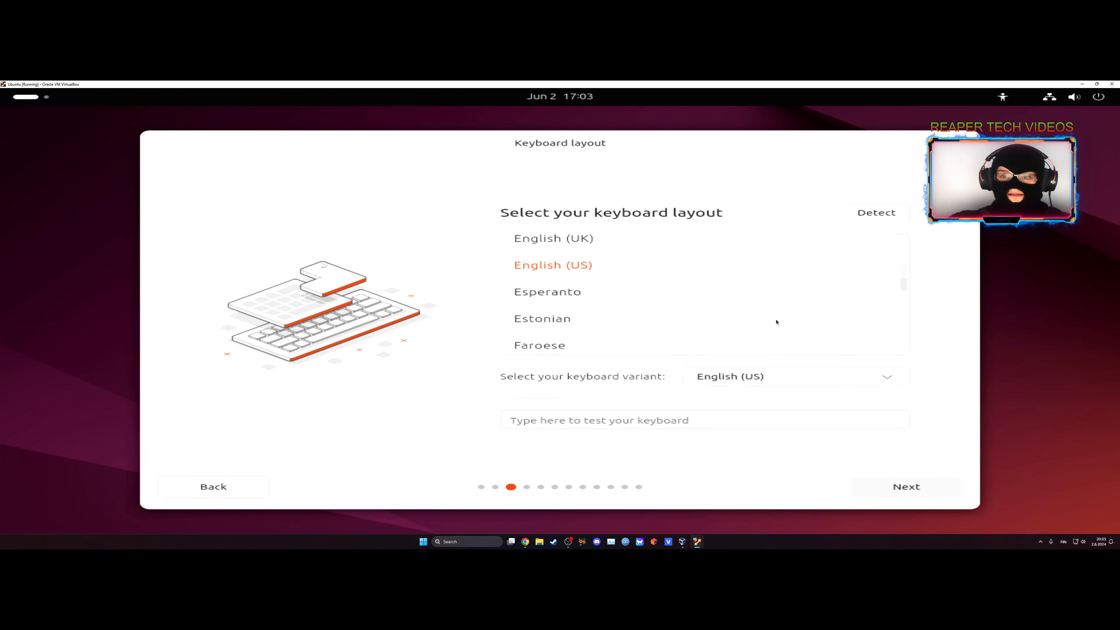
scroll(596, 321, down, 15)
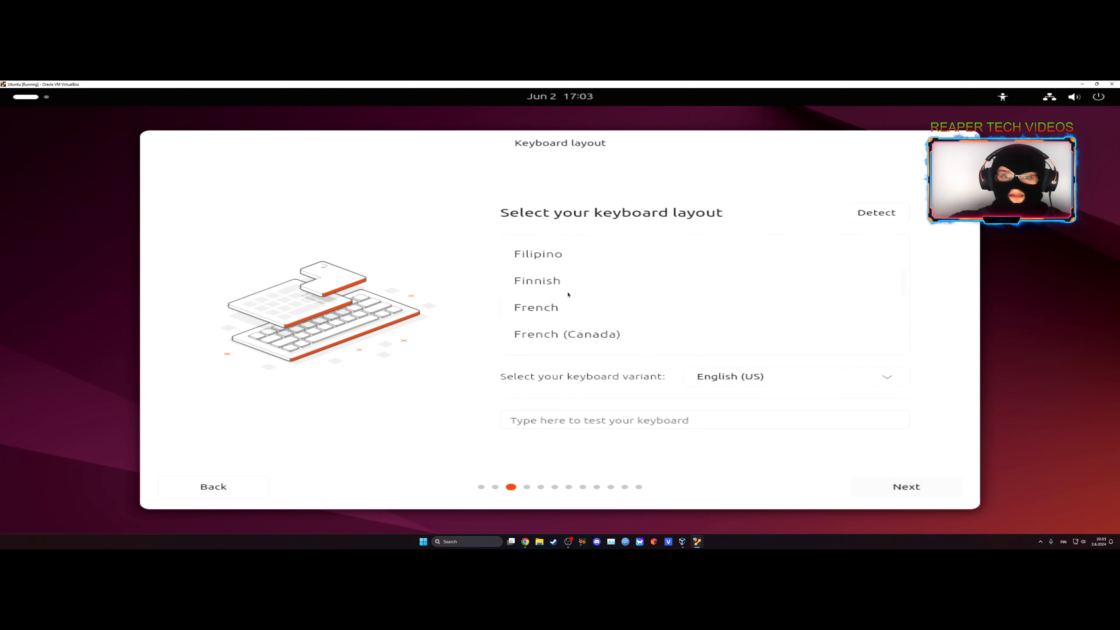
scroll(557, 293, down, 20)
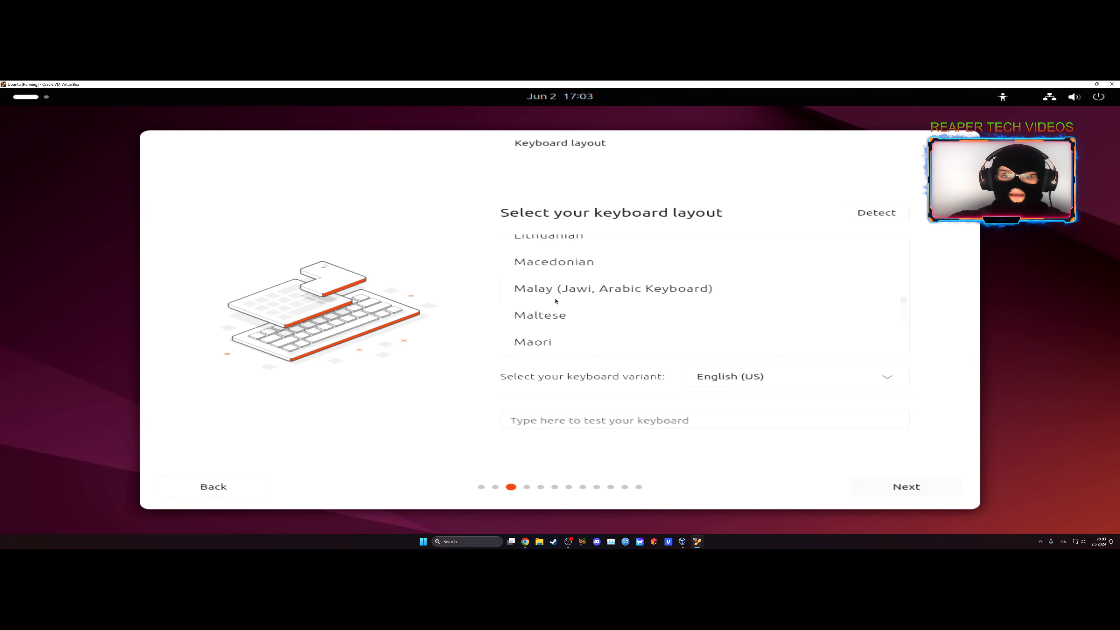
scroll(555, 303, down, 20)
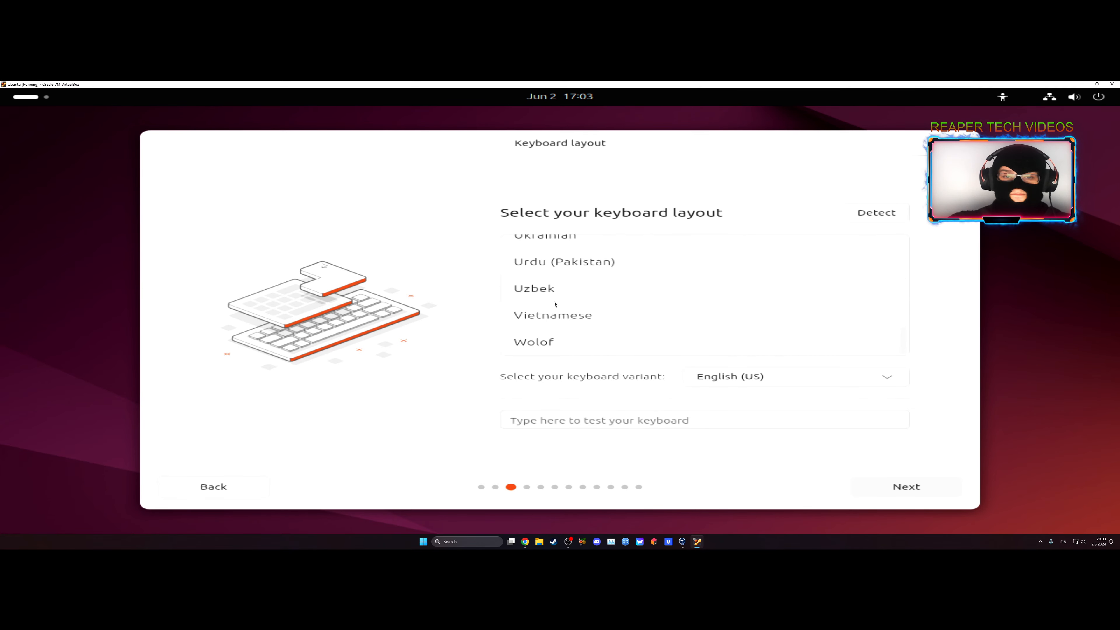
scroll(554, 305, up, 20)
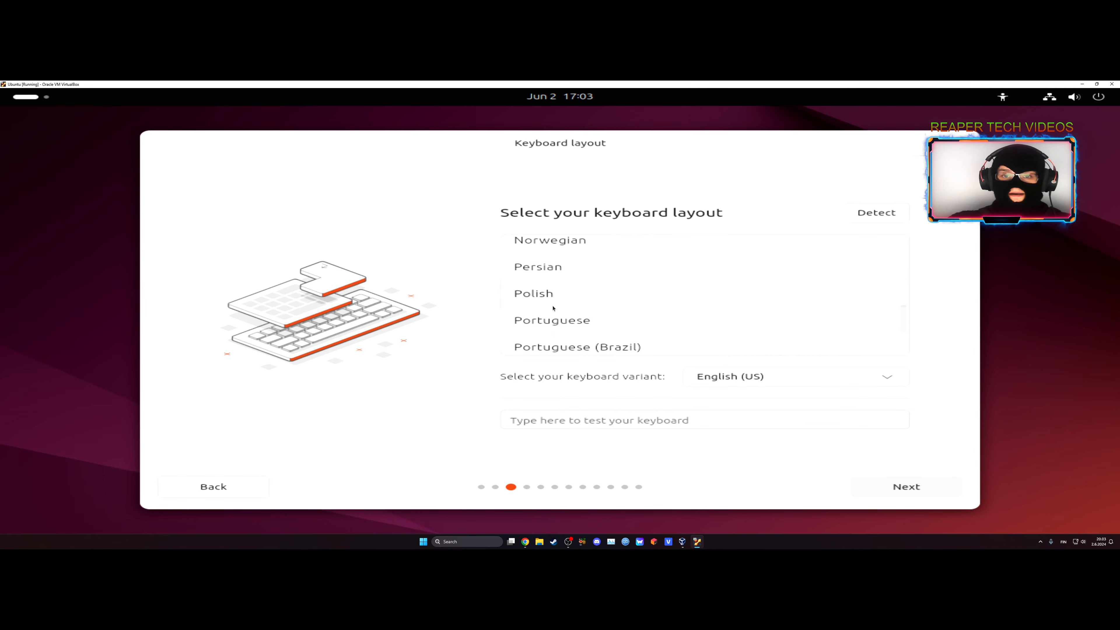
scroll(554, 308, up, 20)
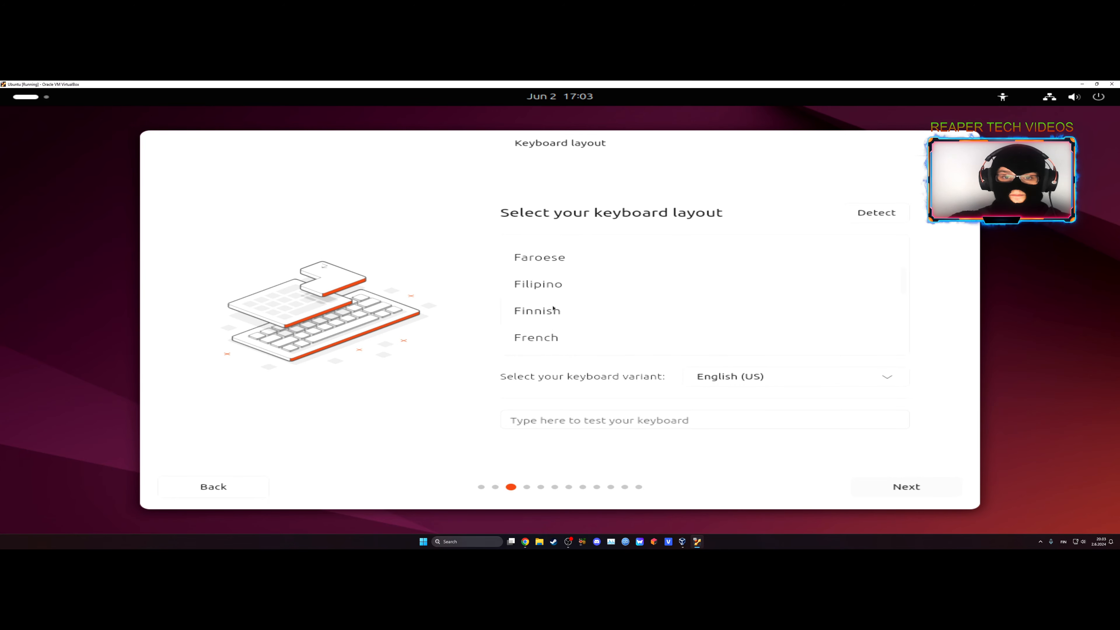
scroll(555, 309, down, 3)
scroll(560, 312, up, 1)
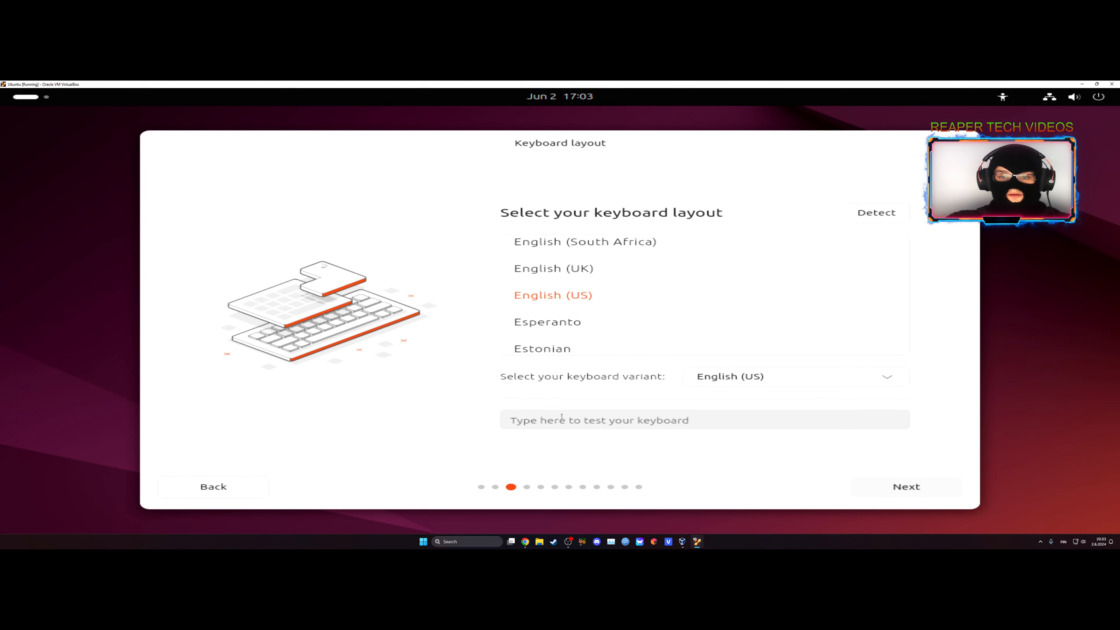
click(908, 493)
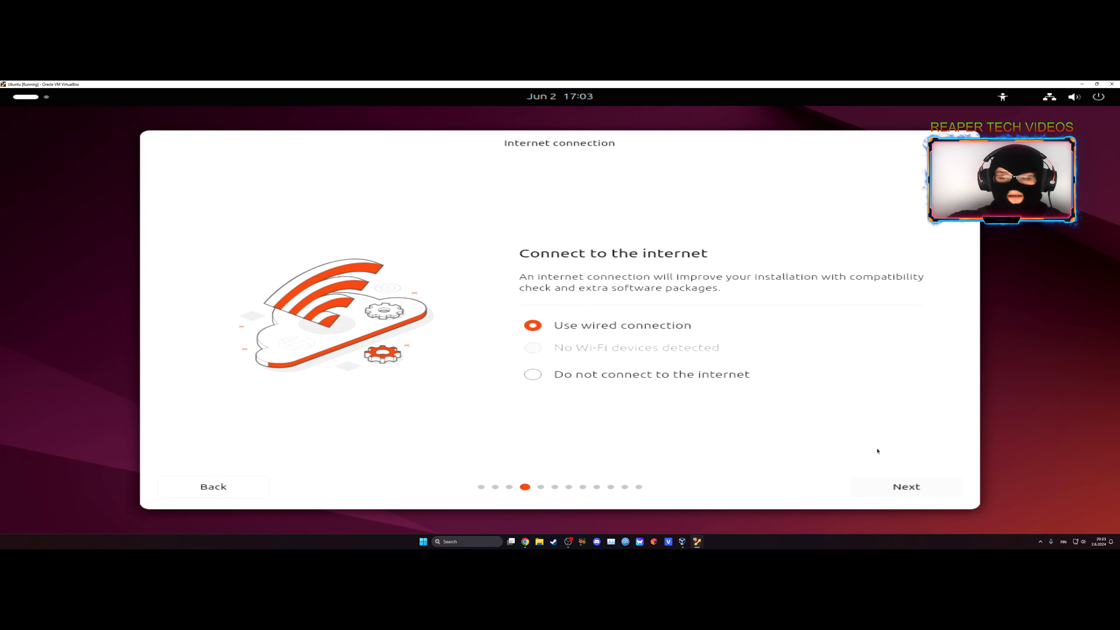
click(911, 489)
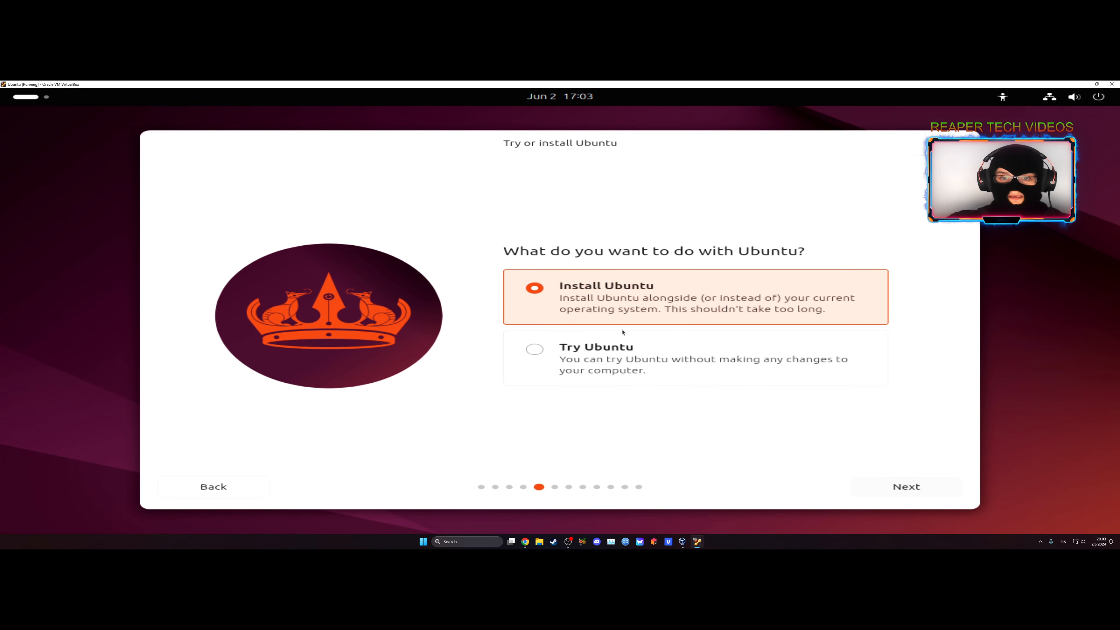
Compare the Try Ubuntu option, choose Install Ubuntu instead, and continue with the interactive installation.
click(637, 349)
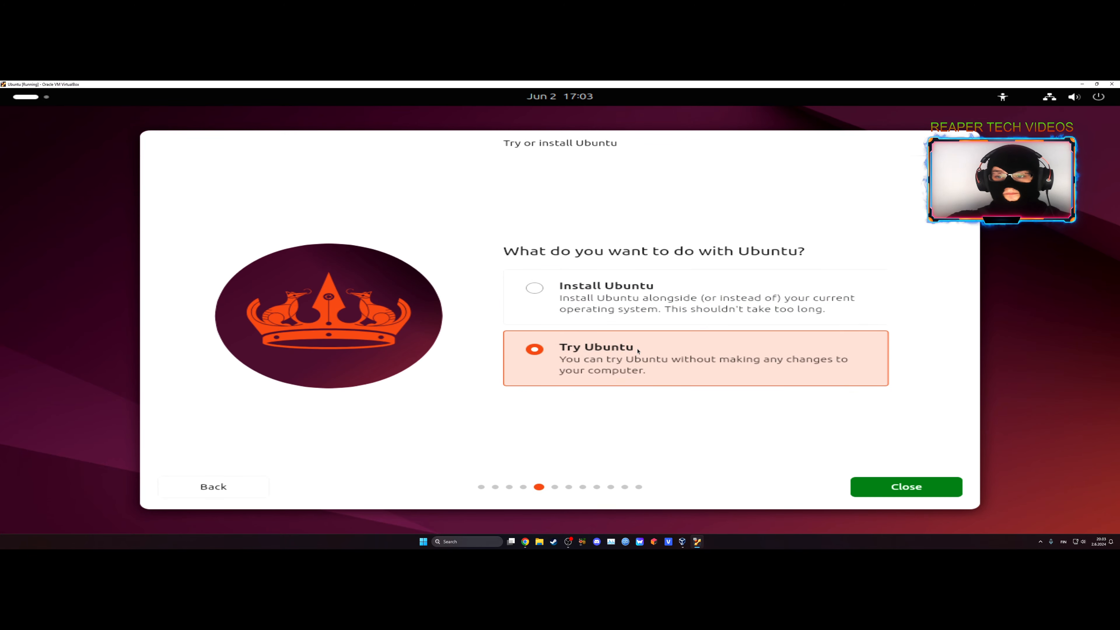
click(652, 312)
click(631, 355)
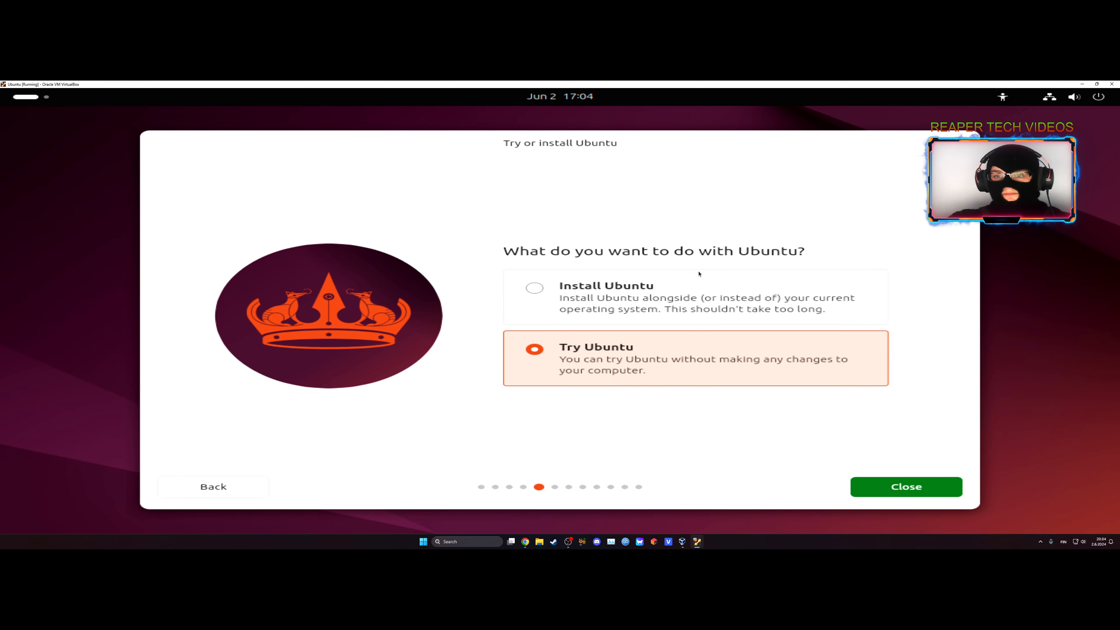
click(673, 287)
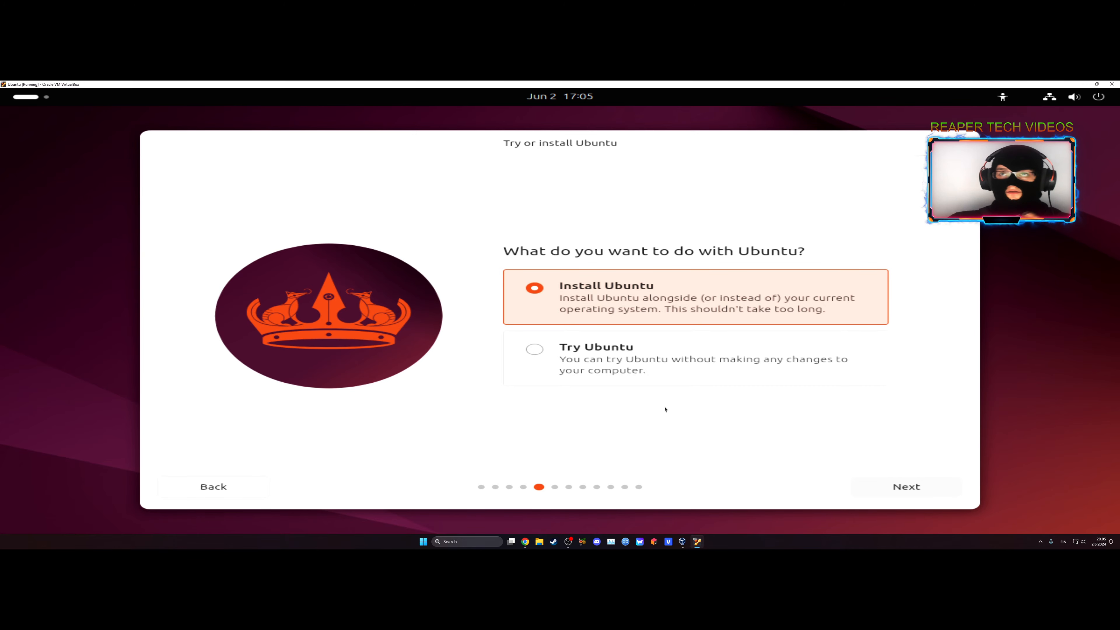
click(895, 481)
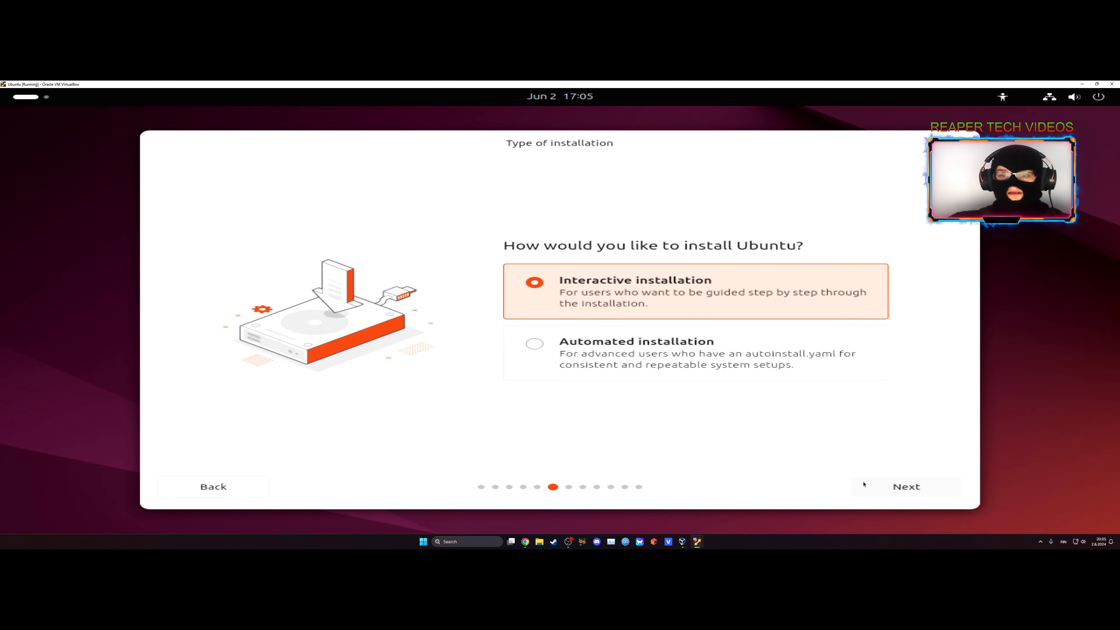
click(905, 488)
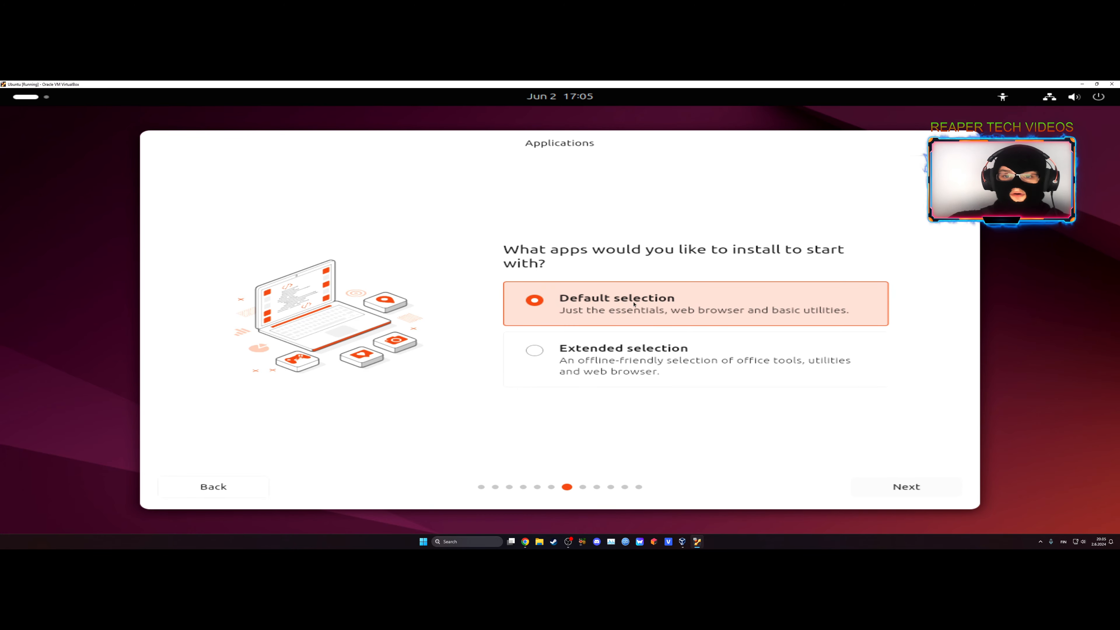
Choose the Extended selection of apps, and enable third-party graphics and Wi-Fi software plus support for additional media formats.
click(670, 349)
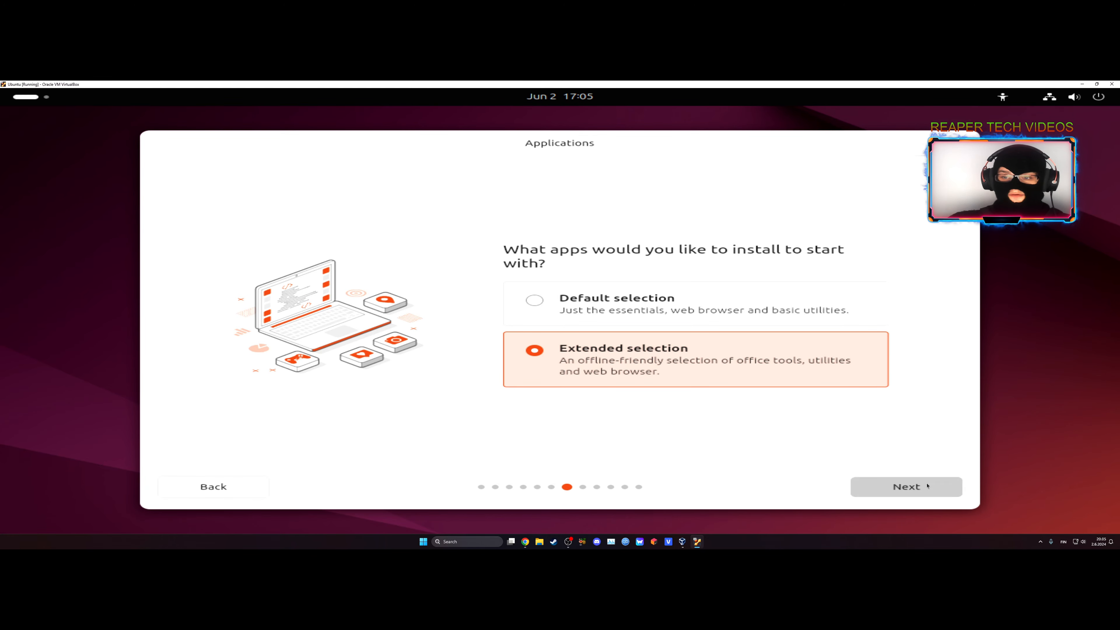
click(906, 487)
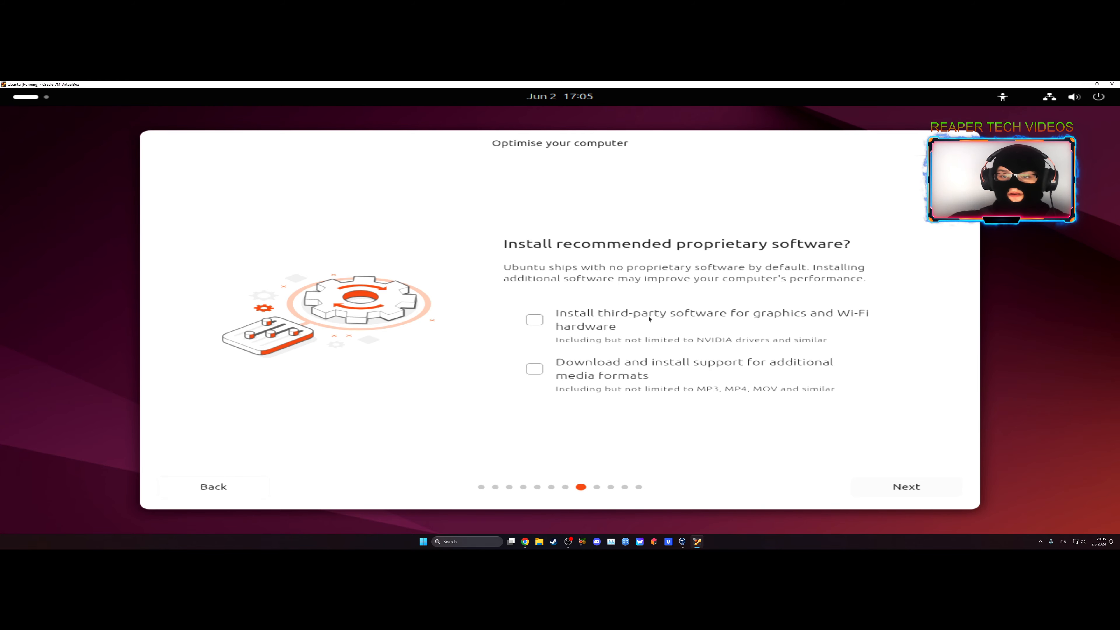
click(668, 322)
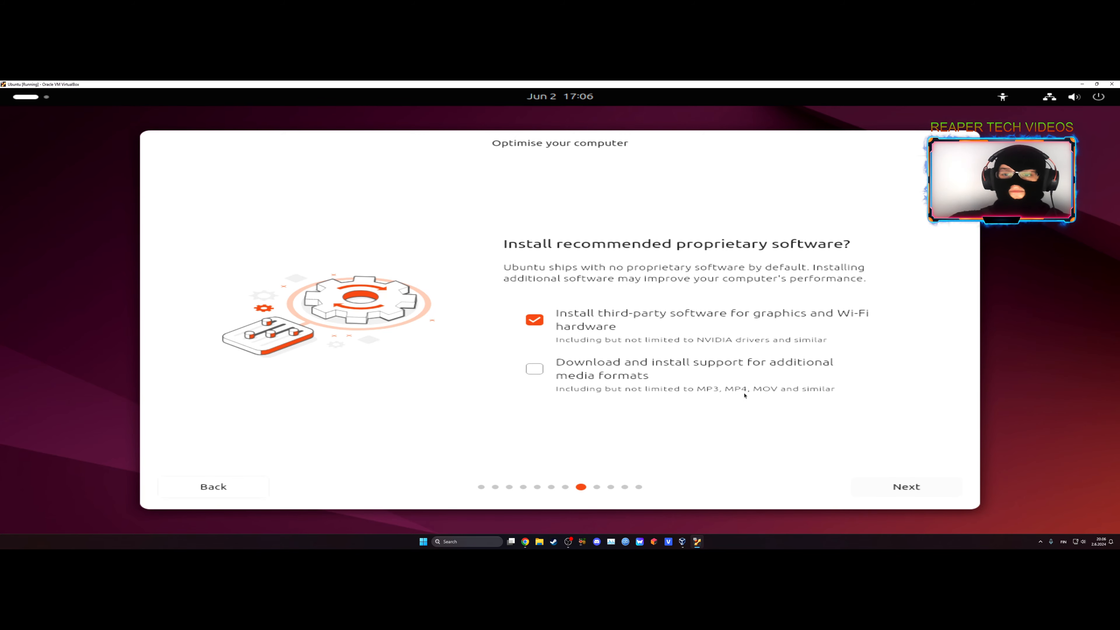
click(651, 375)
click(907, 487)
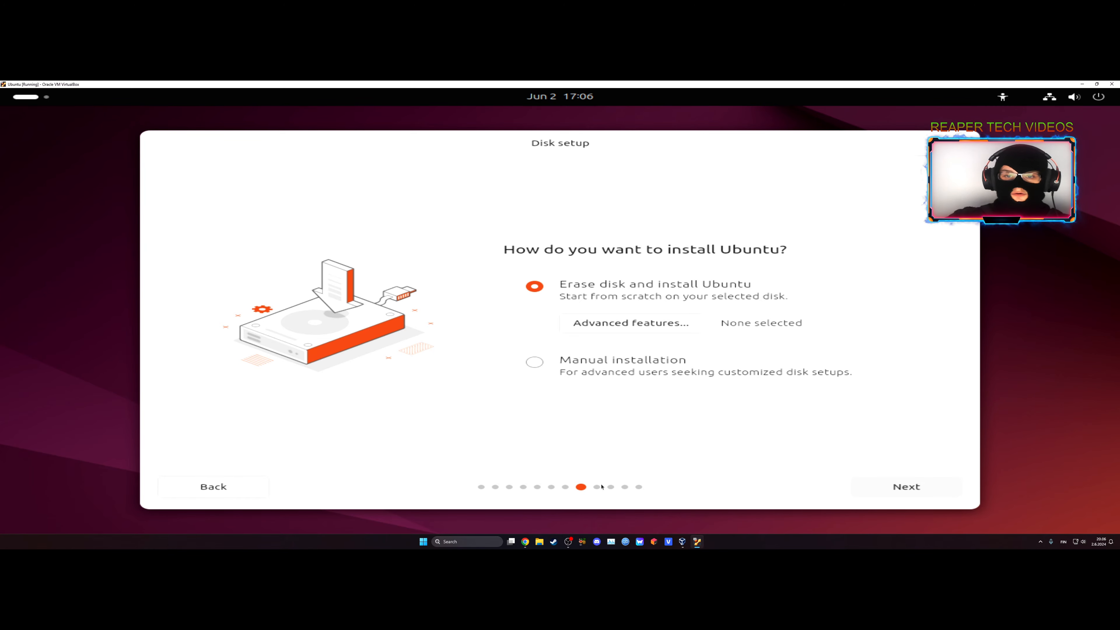
Choose Manual installation as the disk setup and continue to partitioning.
click(615, 361)
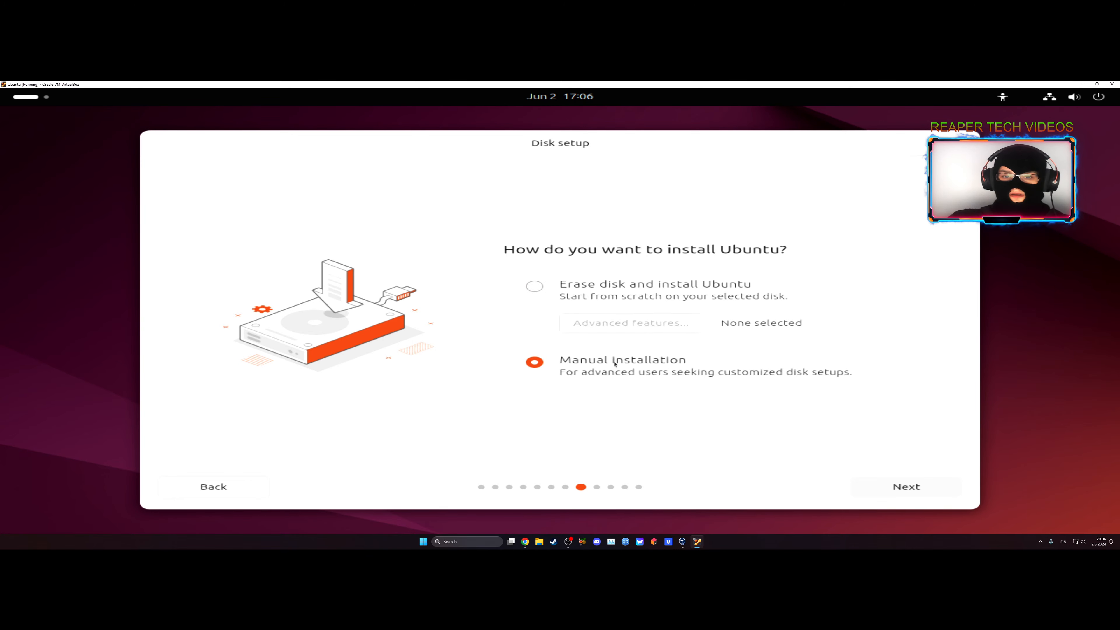
click(908, 488)
Create an Ext4 partition across all of the free space on sda with the mount point /boot.
click(312, 265)
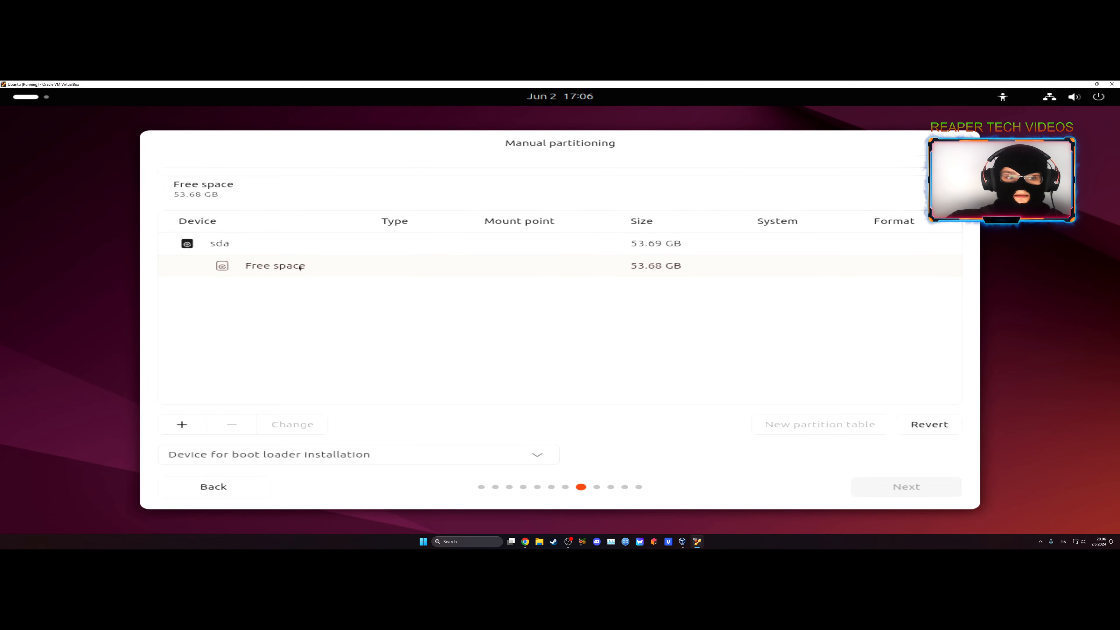
click(193, 423)
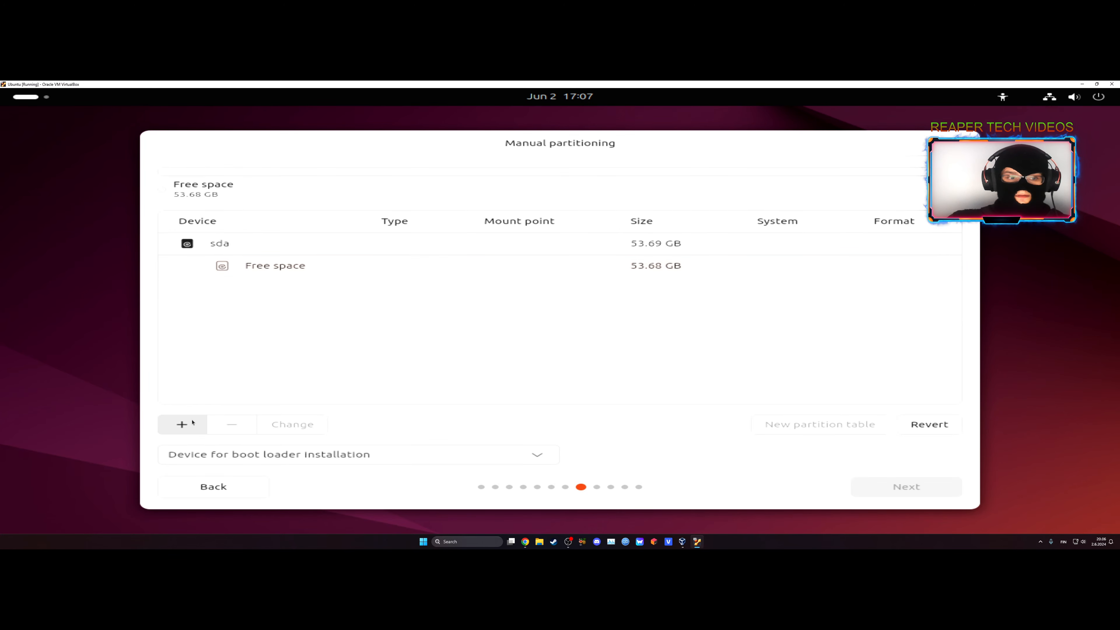
click(520, 312)
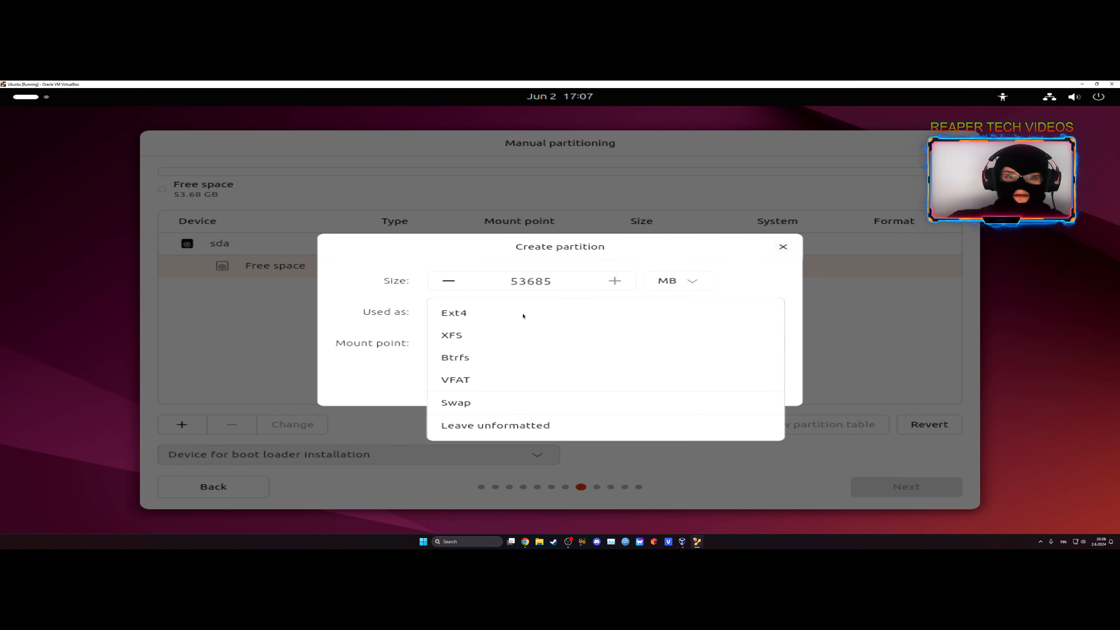
click(470, 318)
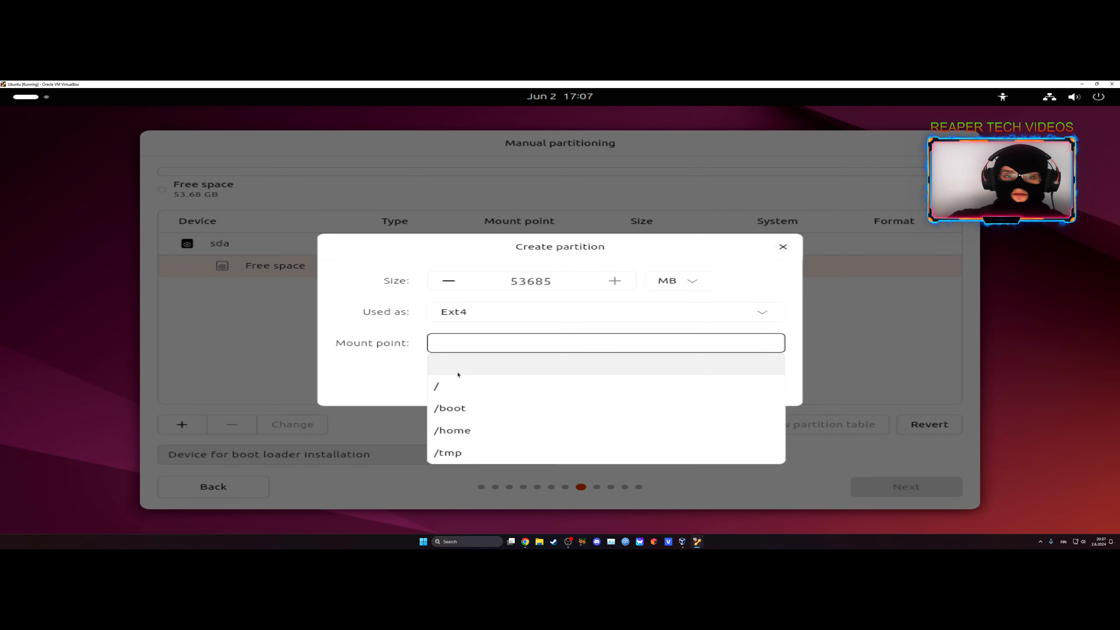
click(451, 410)
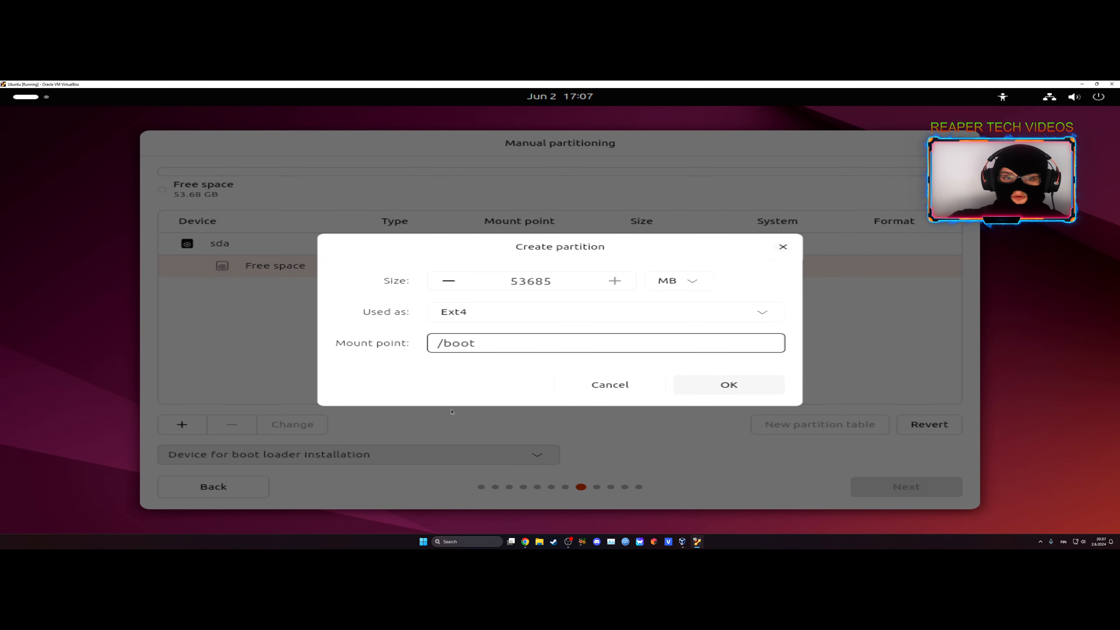
click(722, 391)
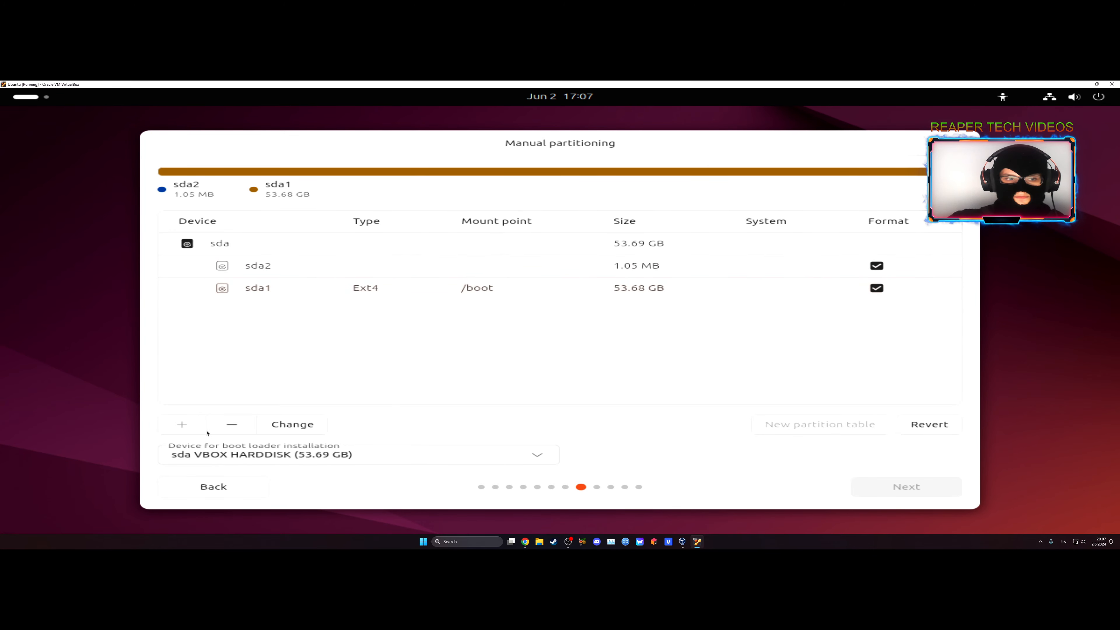
Try to clear the mount point of the /boot partition, and revert all partition changes.
click(270, 425)
click(657, 344)
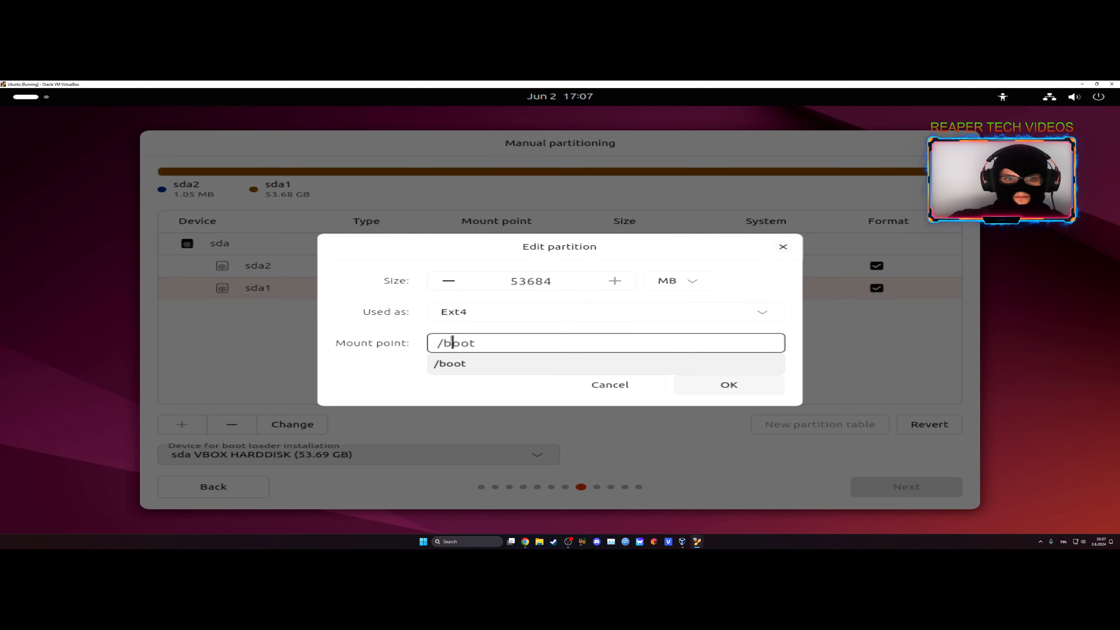
drag(657, 347, 373, 353)
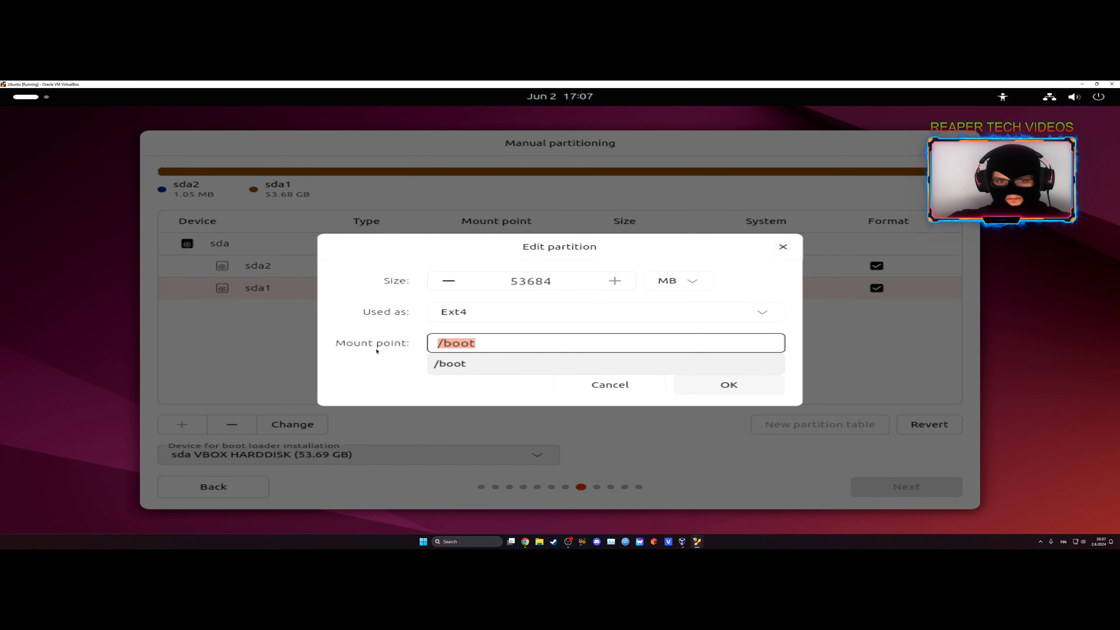
key(BackSpace)
click(380, 354)
click(722, 388)
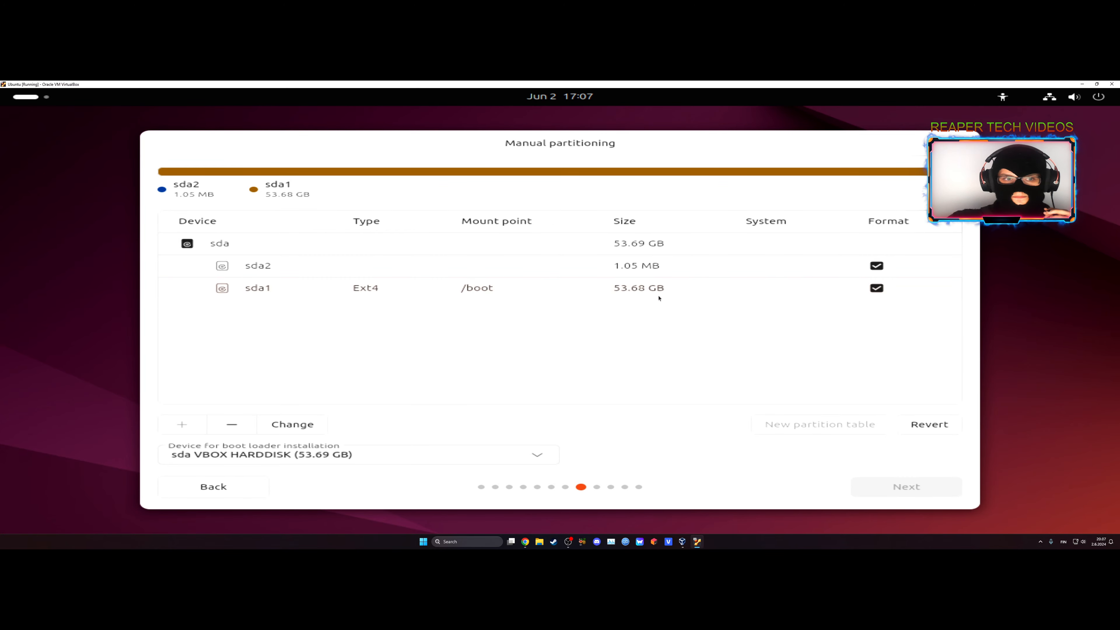
click(930, 424)
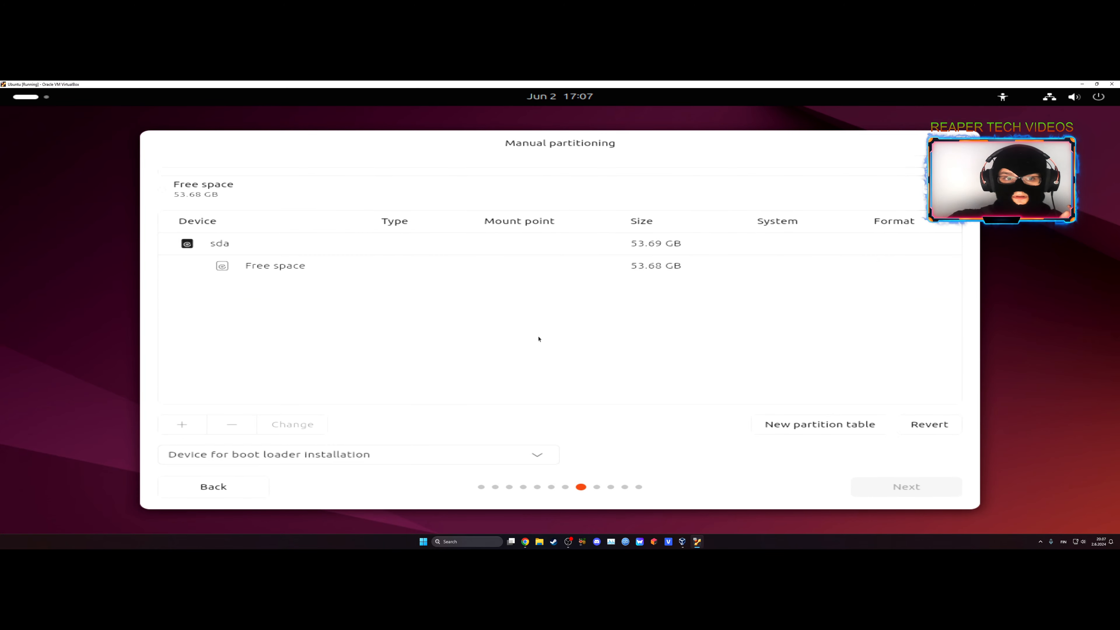
Set sda VBOX HARDDISK as the device for boot loader installation.
click(382, 267)
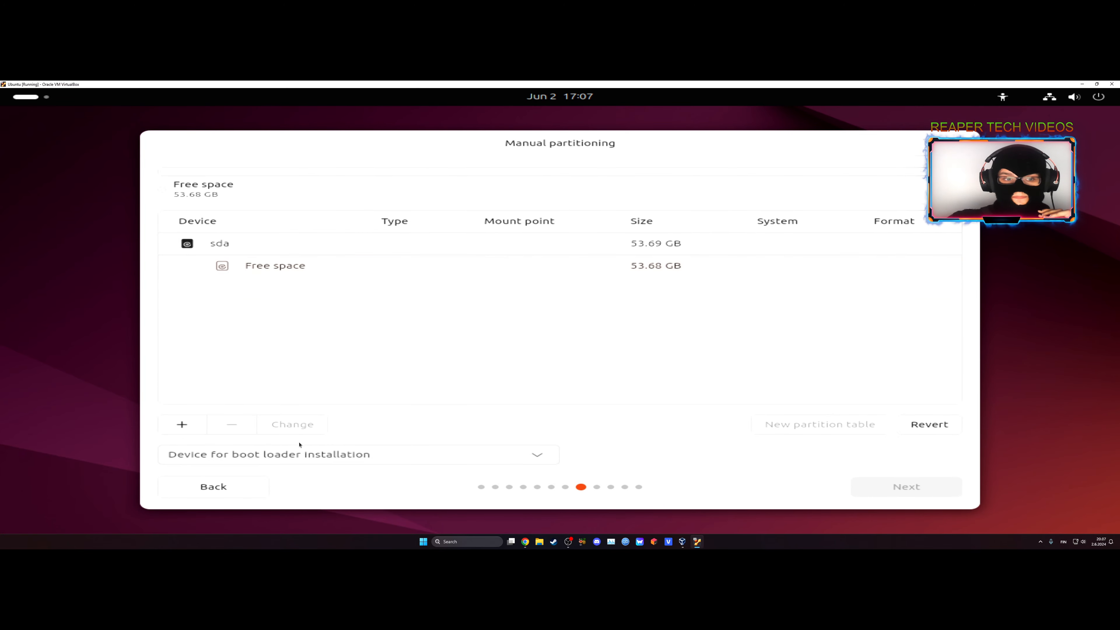
click(390, 455)
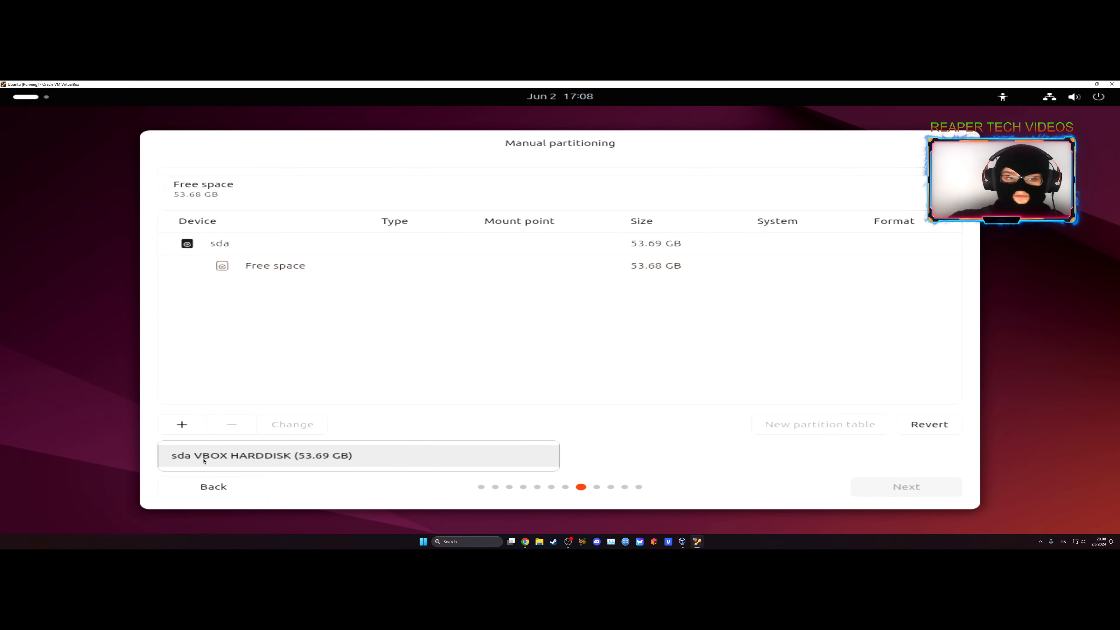
click(298, 449)
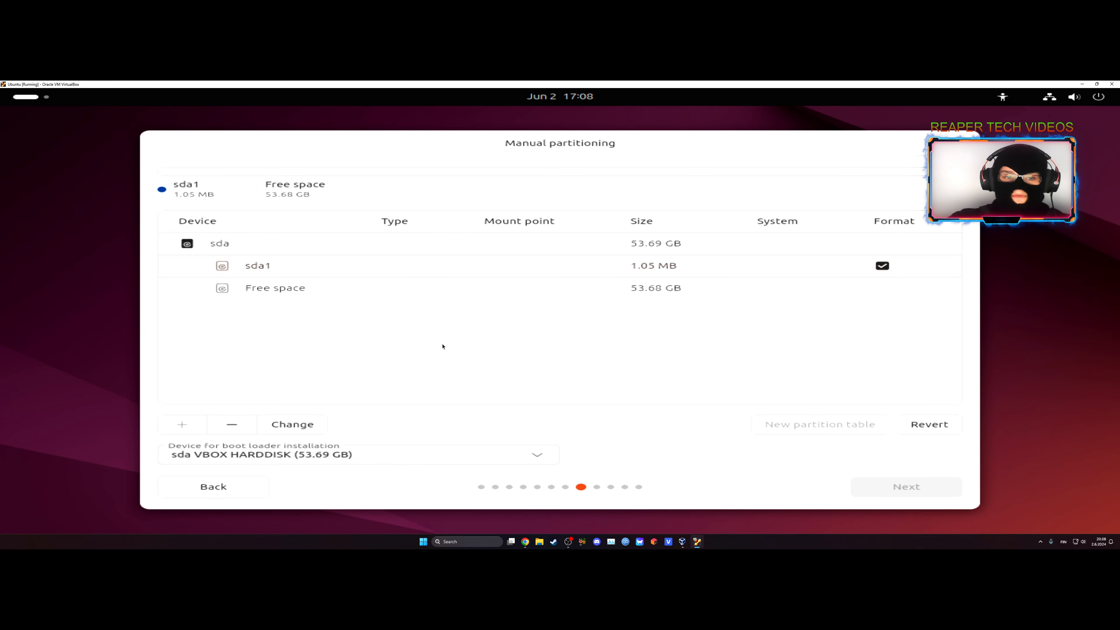
Create an Ext4 partition mounted at /boot in the free space beside the small boot loader partition.
click(660, 290)
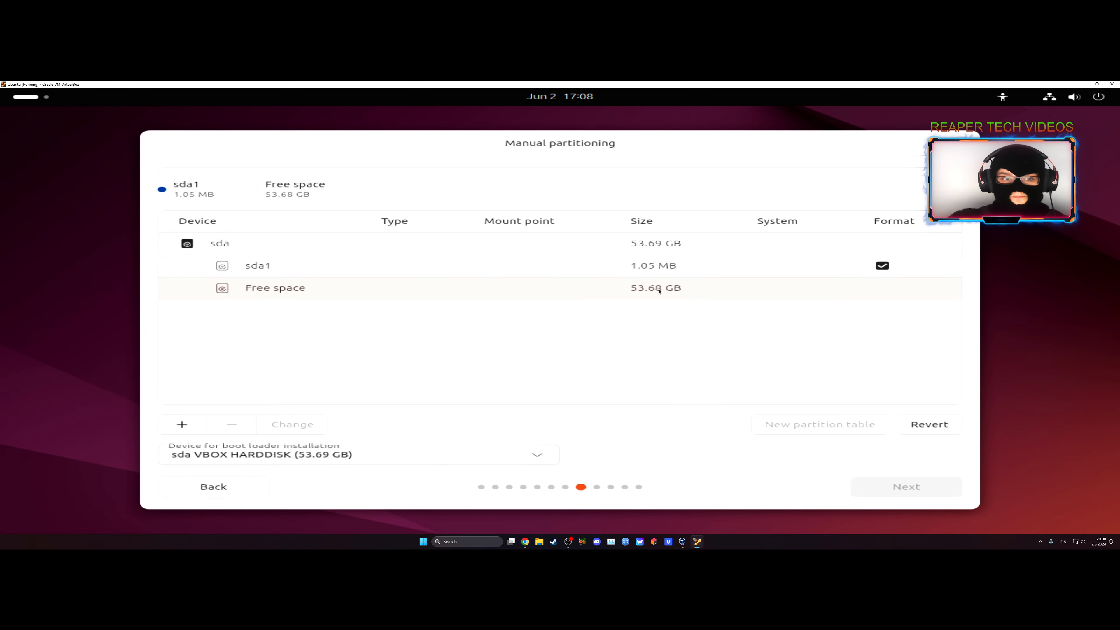
click(281, 294)
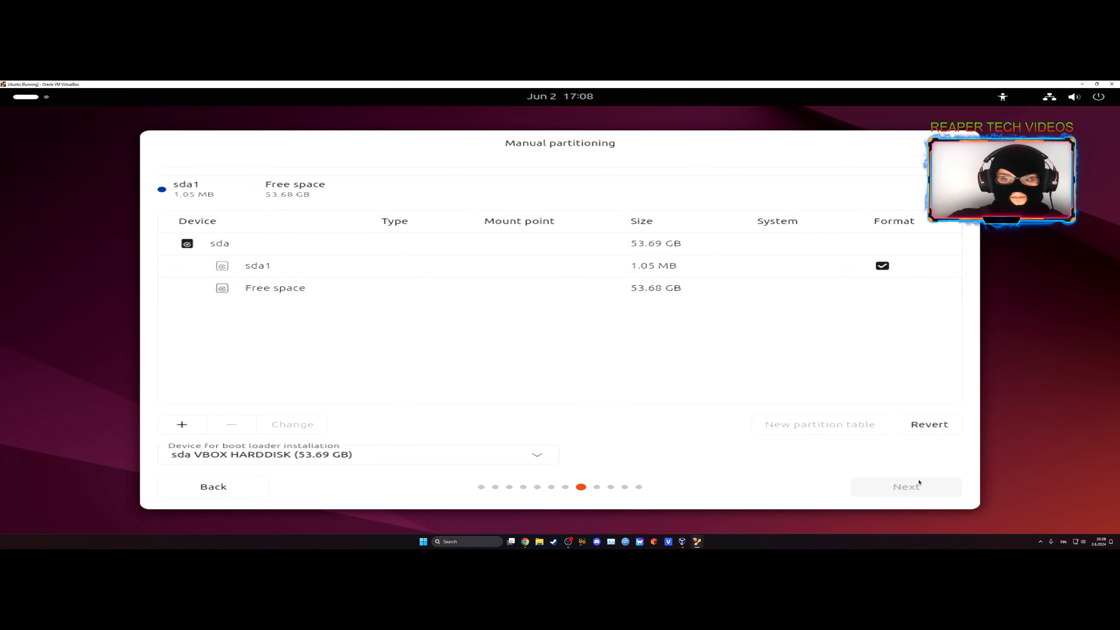
click(314, 273)
click(719, 288)
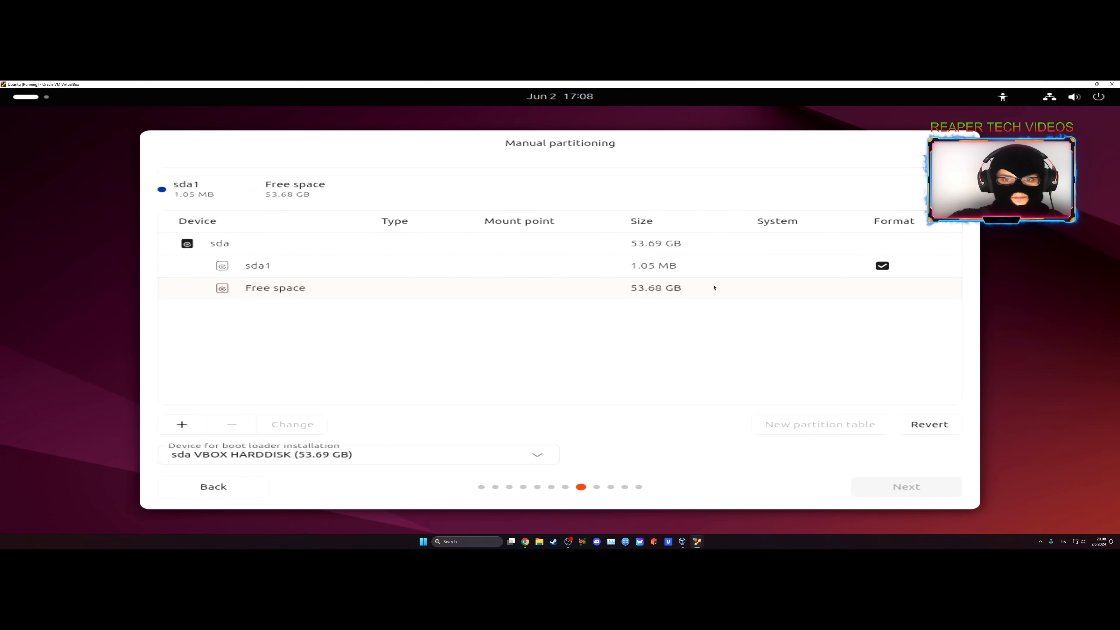
click(182, 424)
click(529, 343)
click(541, 404)
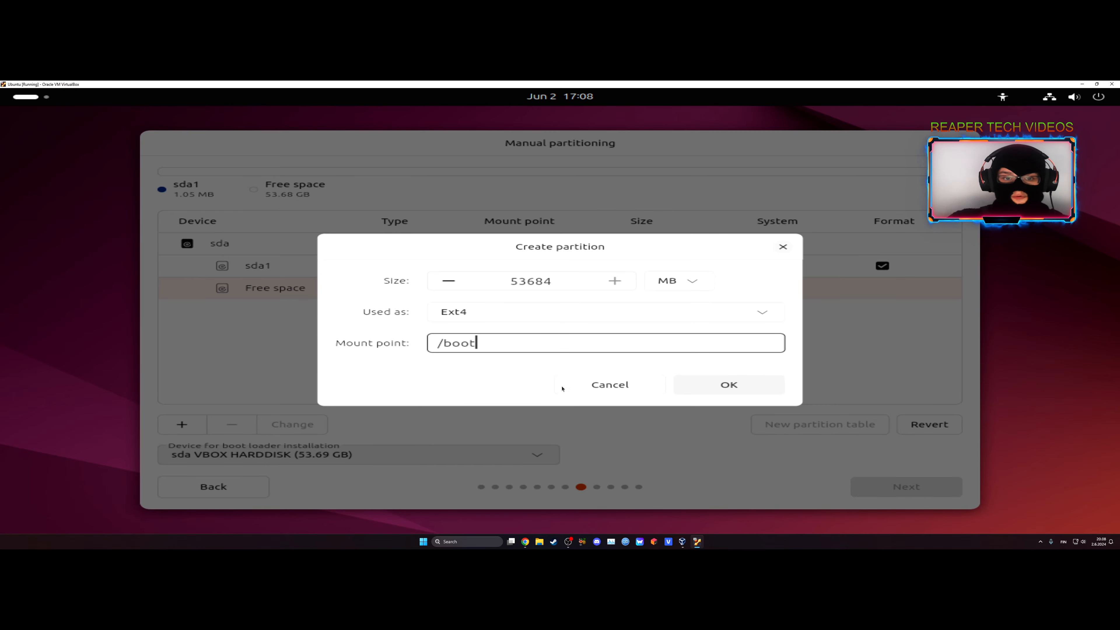
click(729, 384)
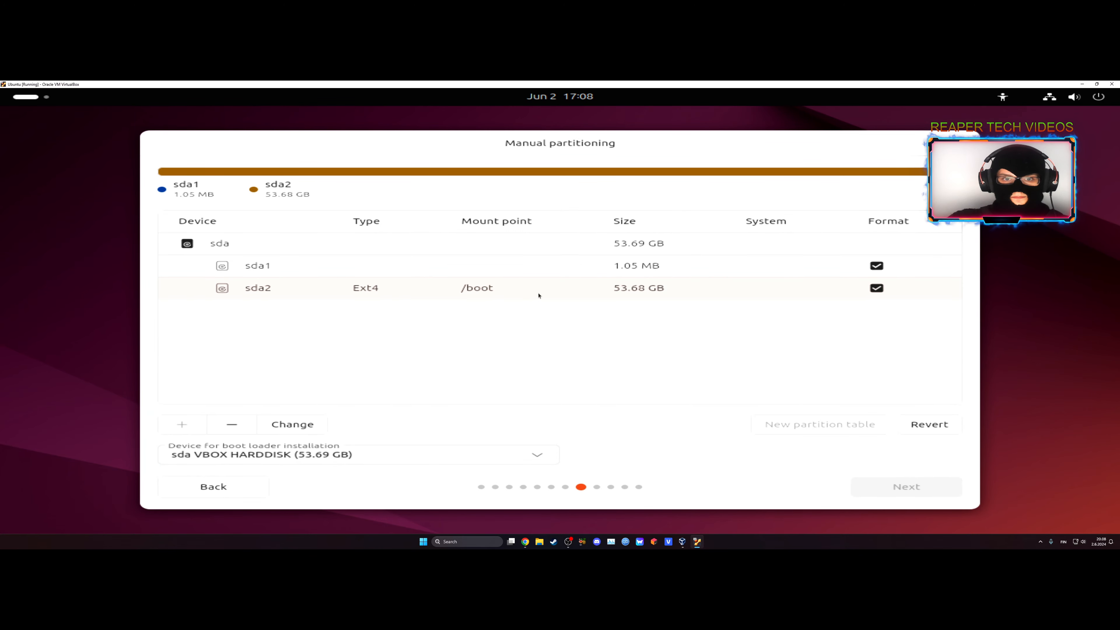
Create a new partition table on the sda disk, removing all of its current partitions.
click(387, 274)
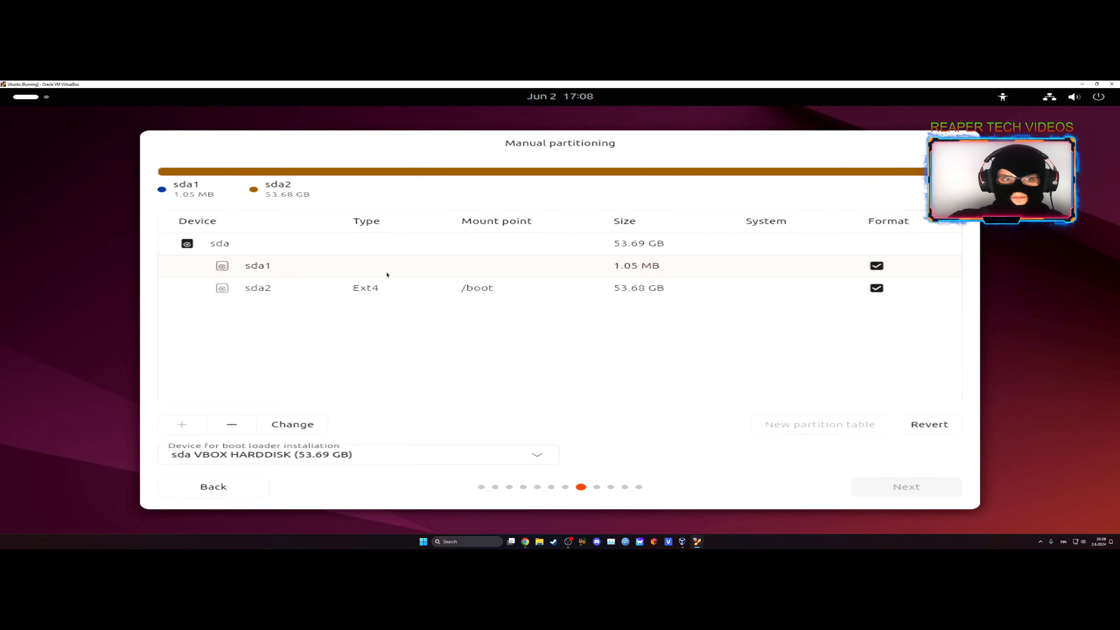
click(375, 286)
click(288, 248)
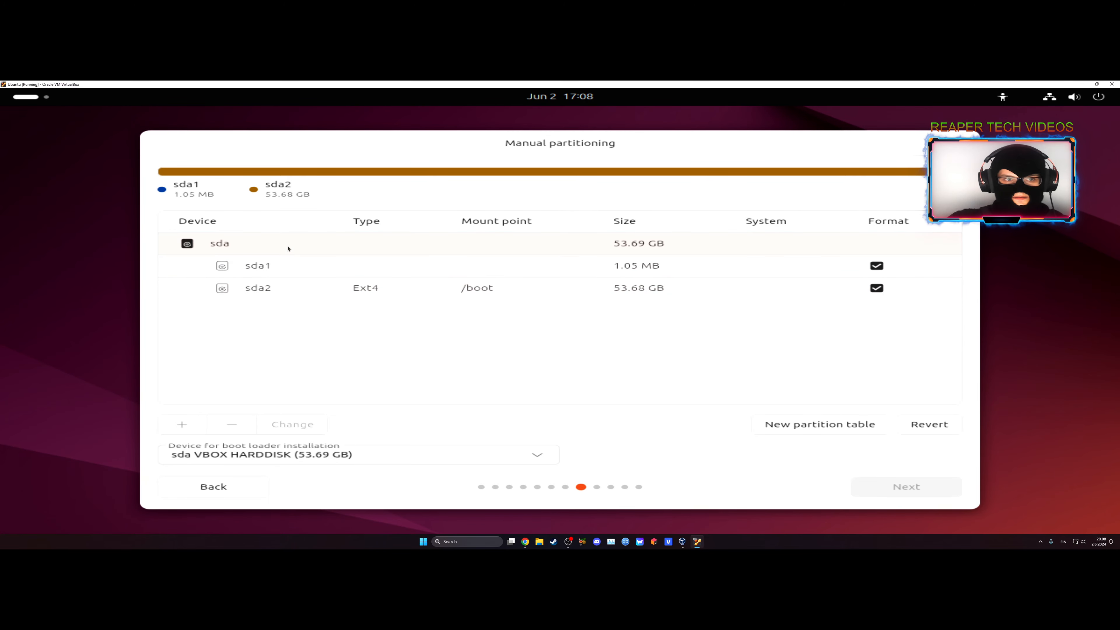
click(799, 433)
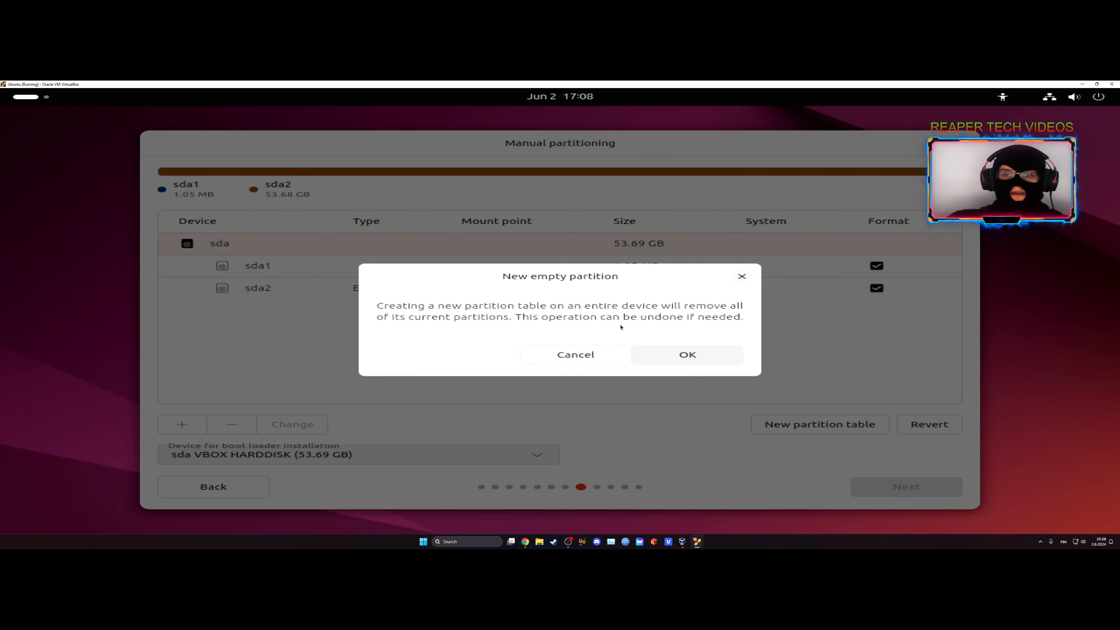
click(678, 357)
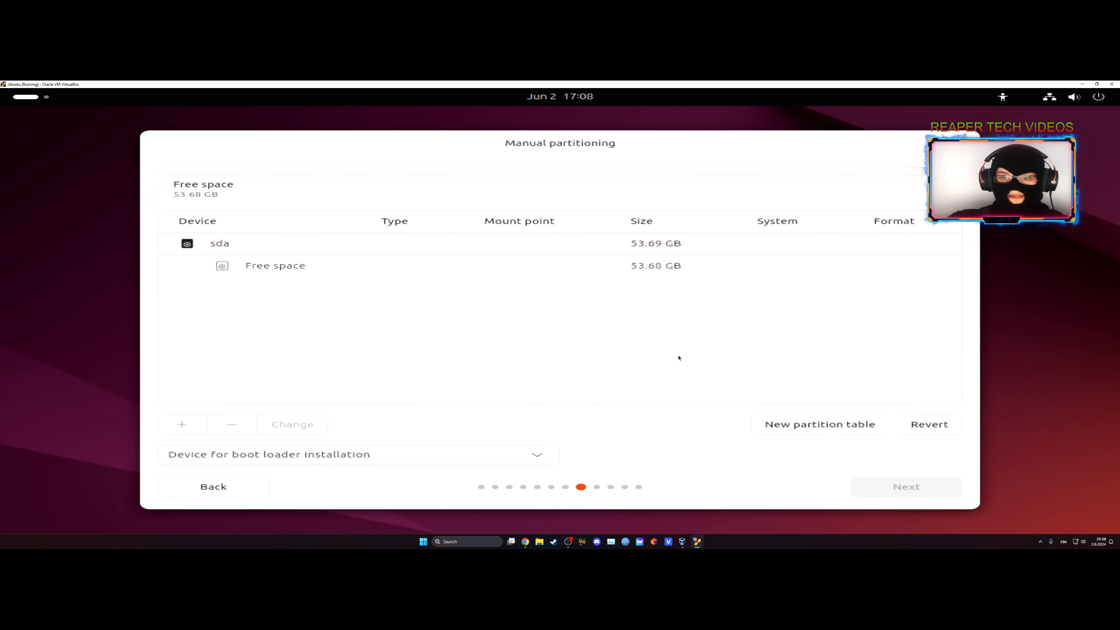
Select sda VBOX HARDDISK again as the boot loader installation device for the emptied disk.
click(419, 268)
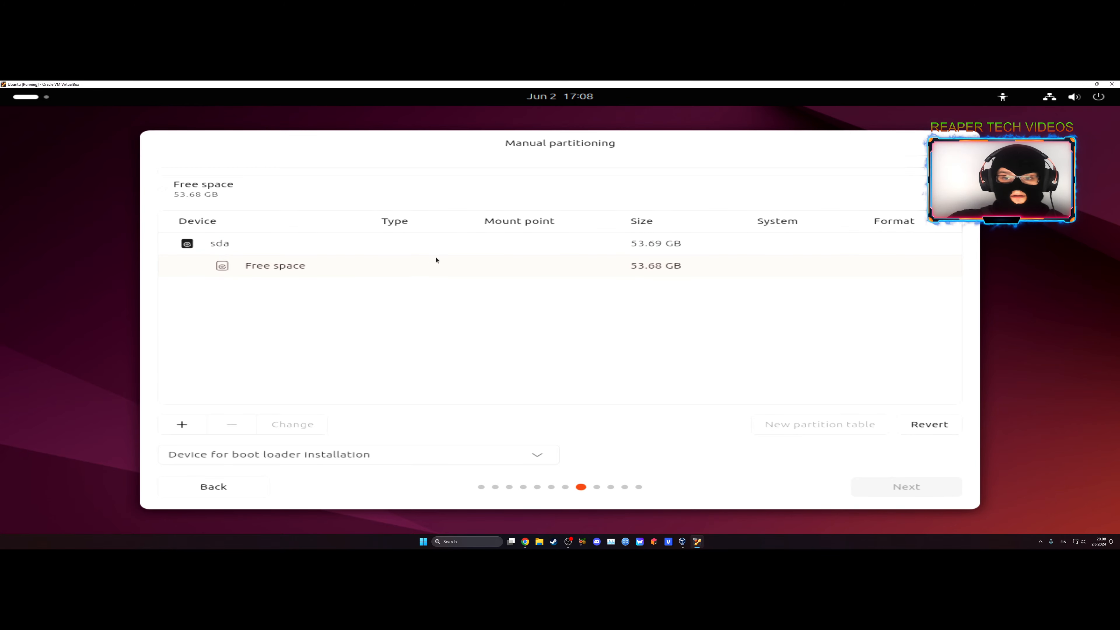
click(538, 454)
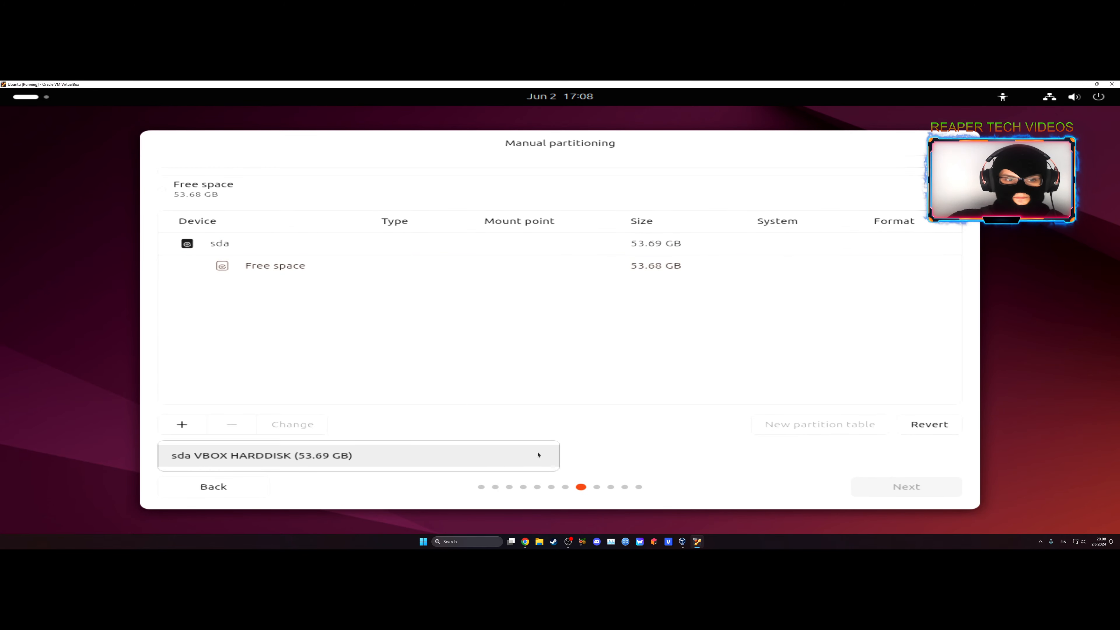
click(355, 454)
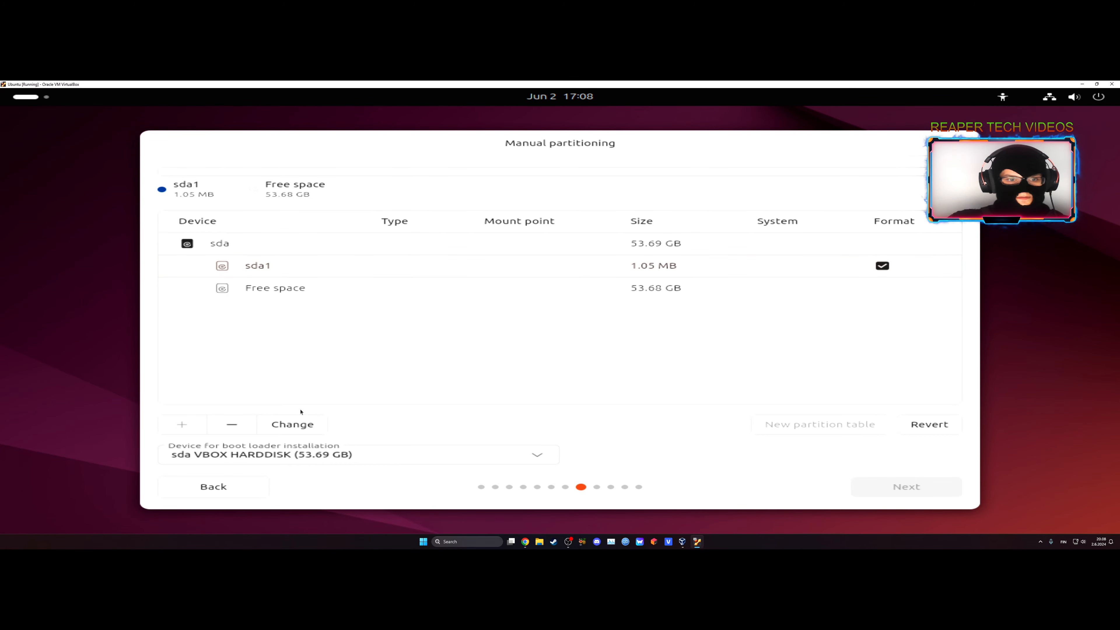
Create an Ext4 partition mounted at / using all the free space on sda, and continue to the account setup.
click(247, 250)
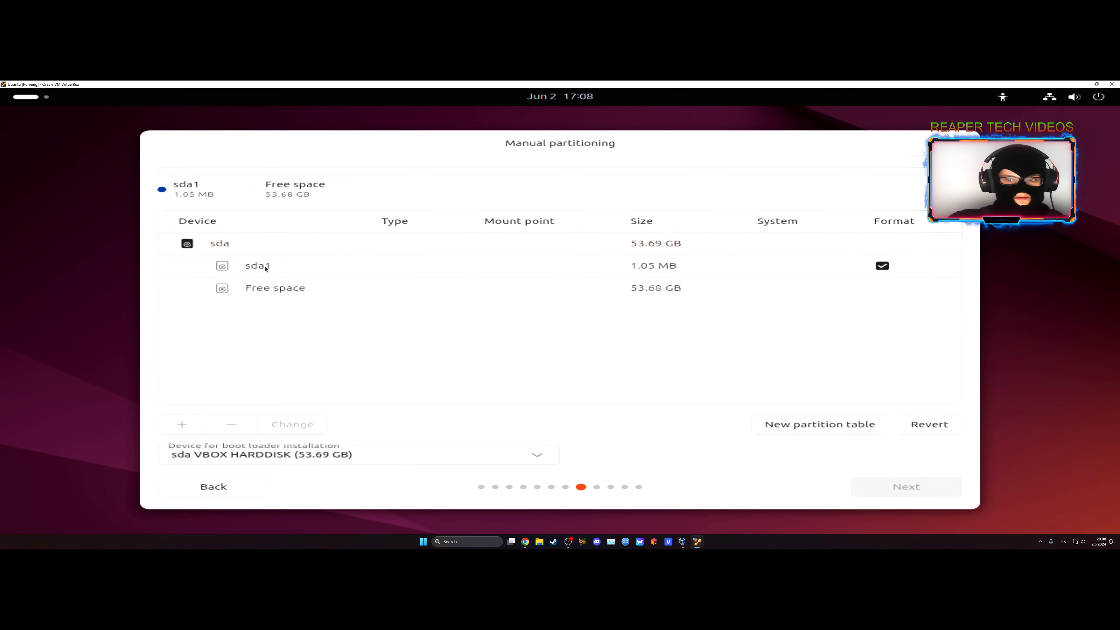
click(281, 287)
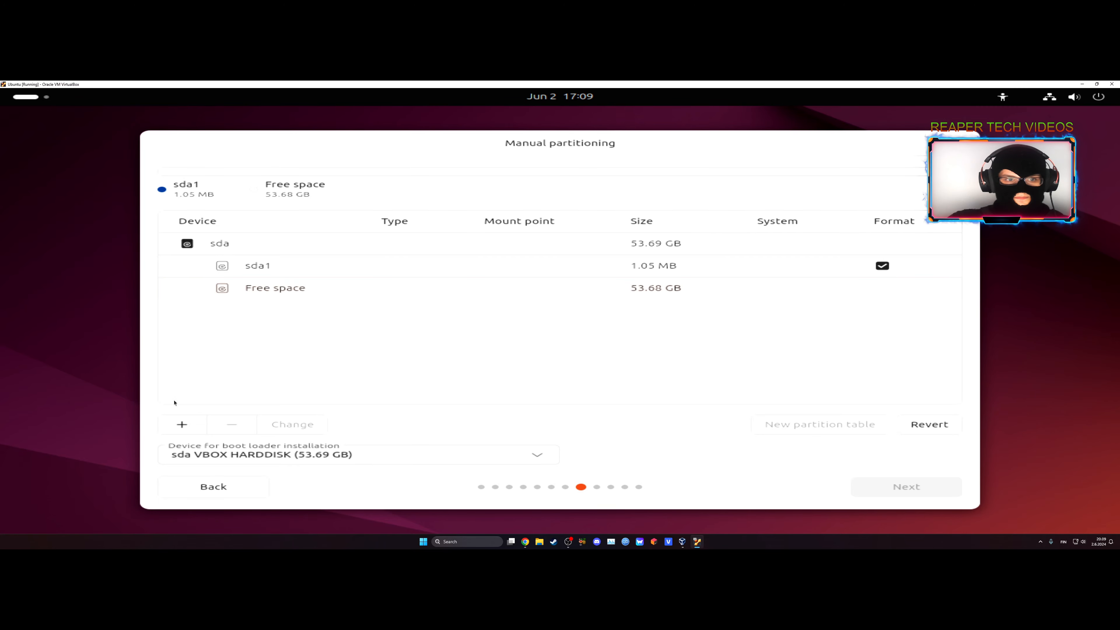
click(182, 425)
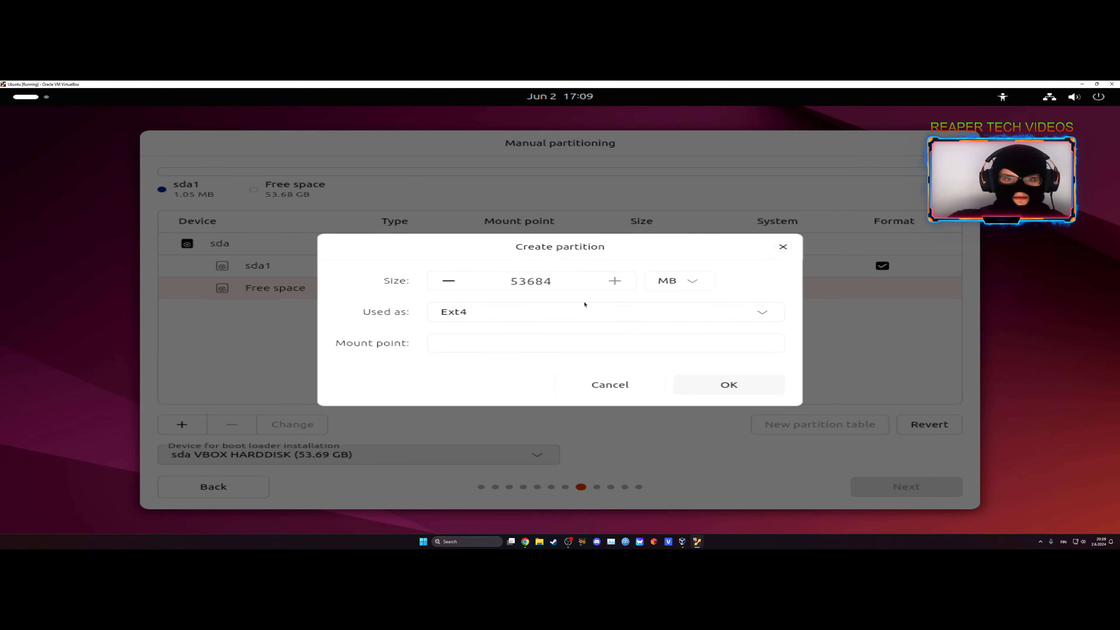
click(473, 313)
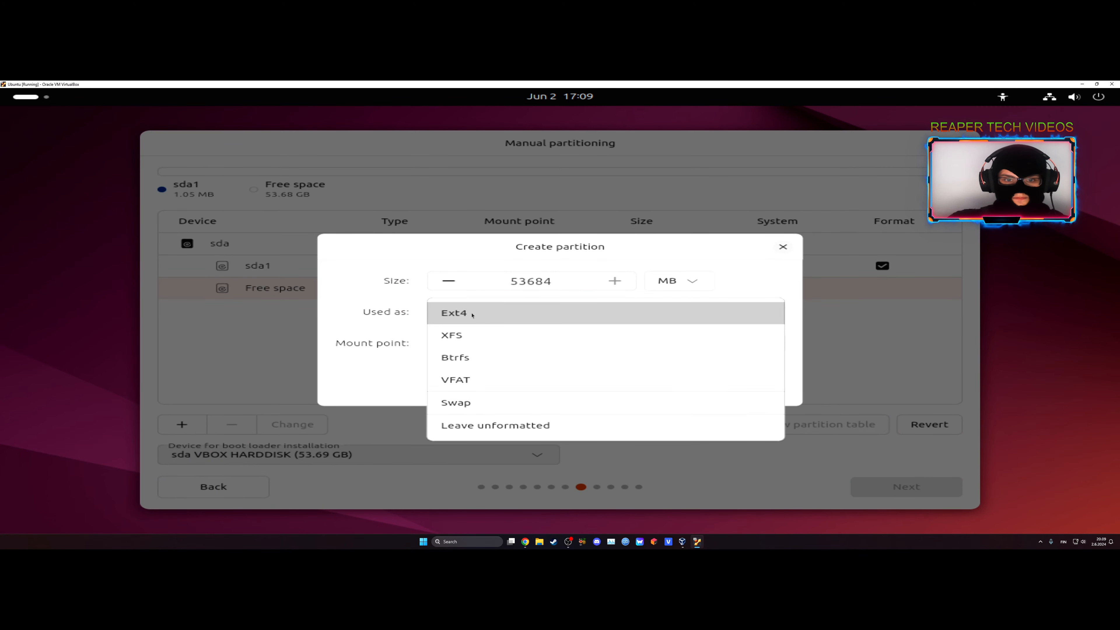
click(472, 315)
click(439, 341)
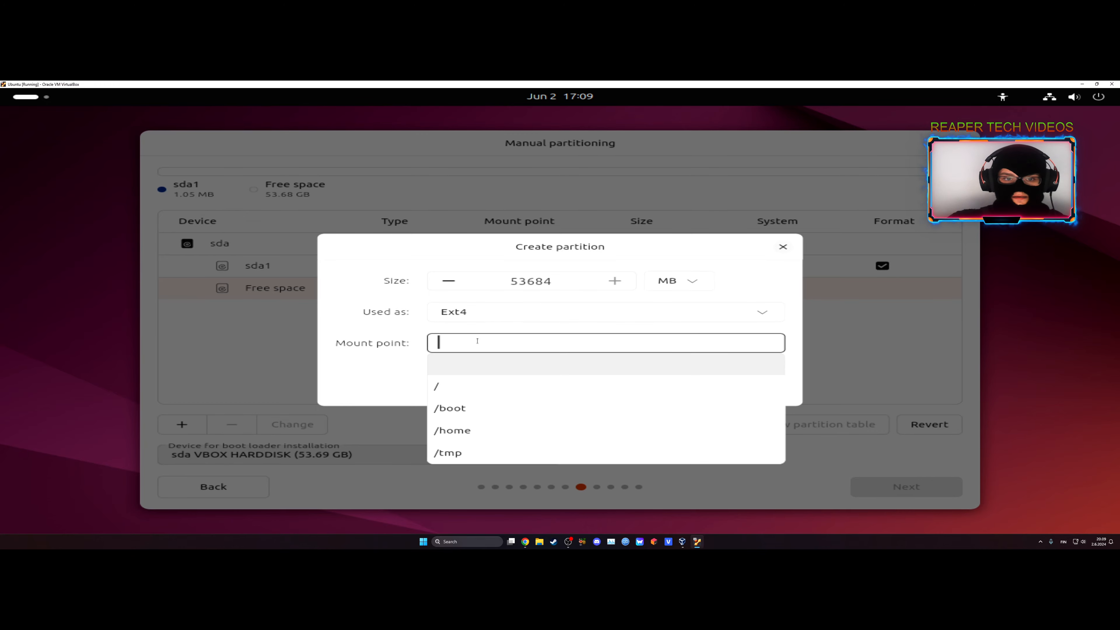
click(449, 392)
click(700, 384)
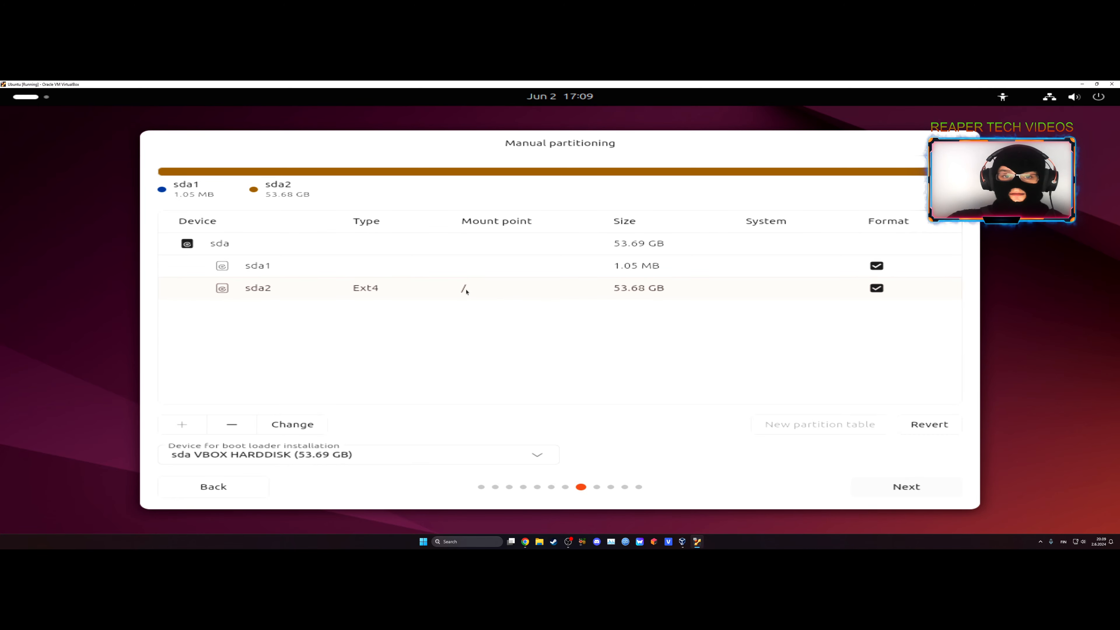
click(896, 488)
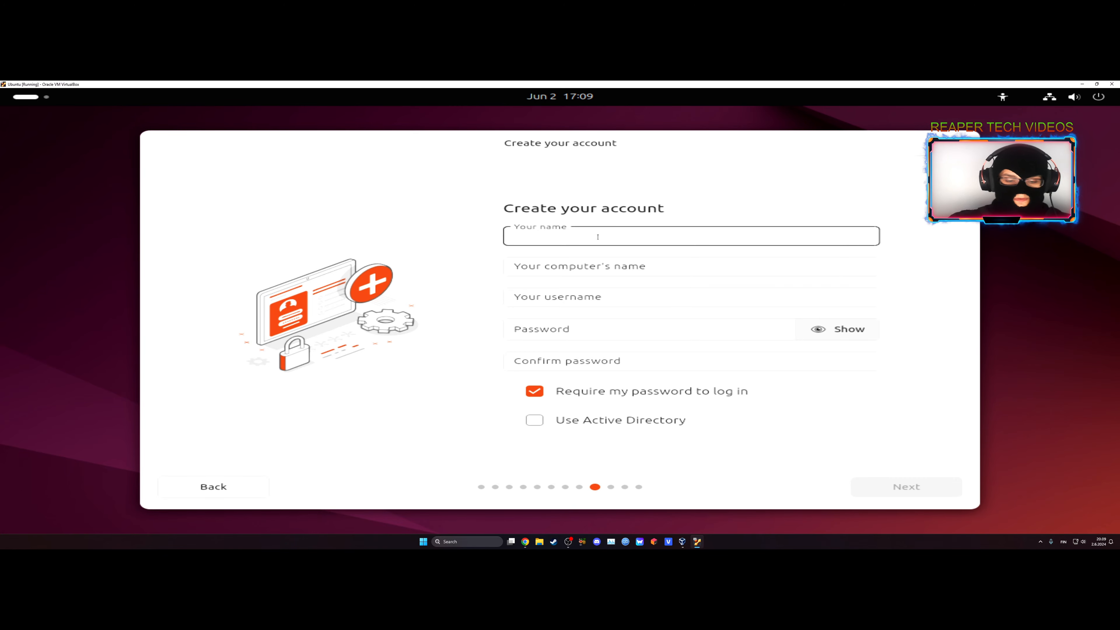
Enter RTV as the account's name, keeping the suggested computer name and username.
text(RTV)
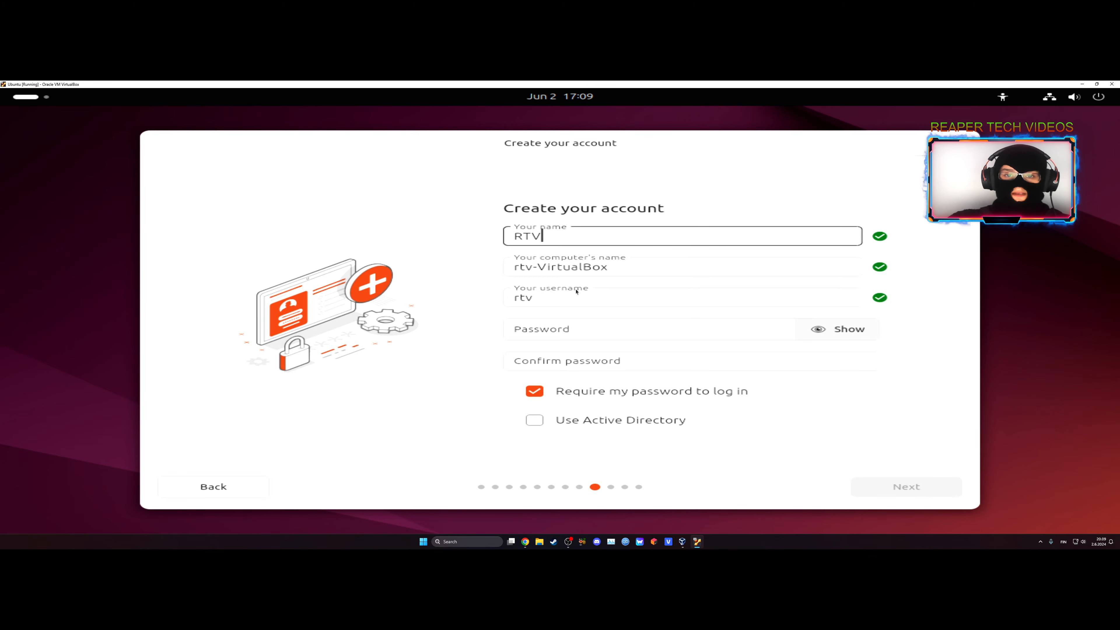
drag(629, 272, 511, 271)
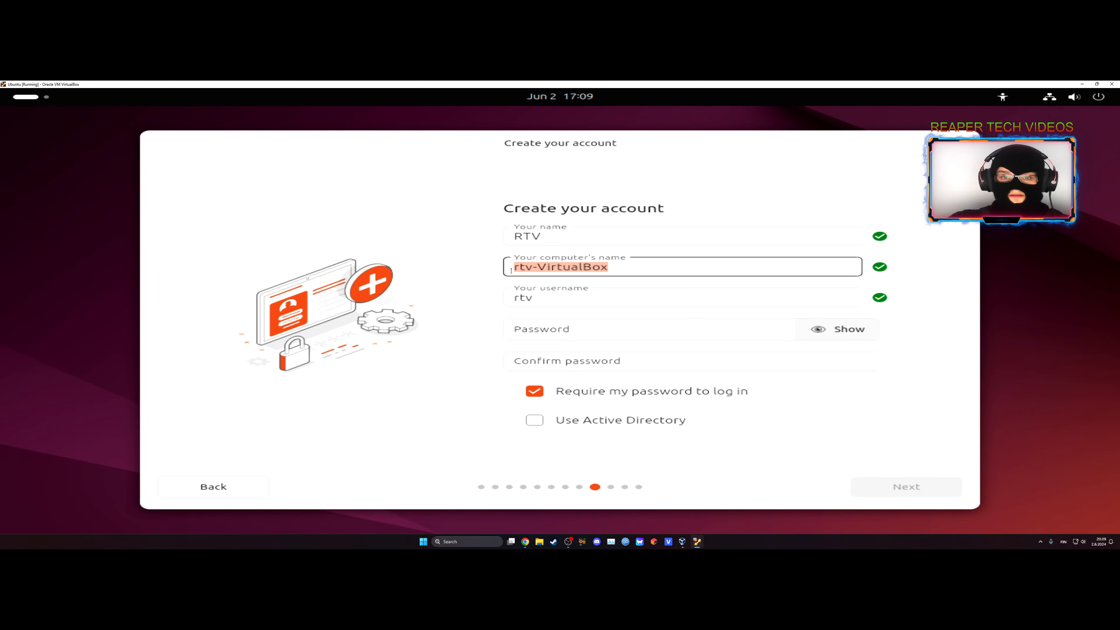
click(496, 276)
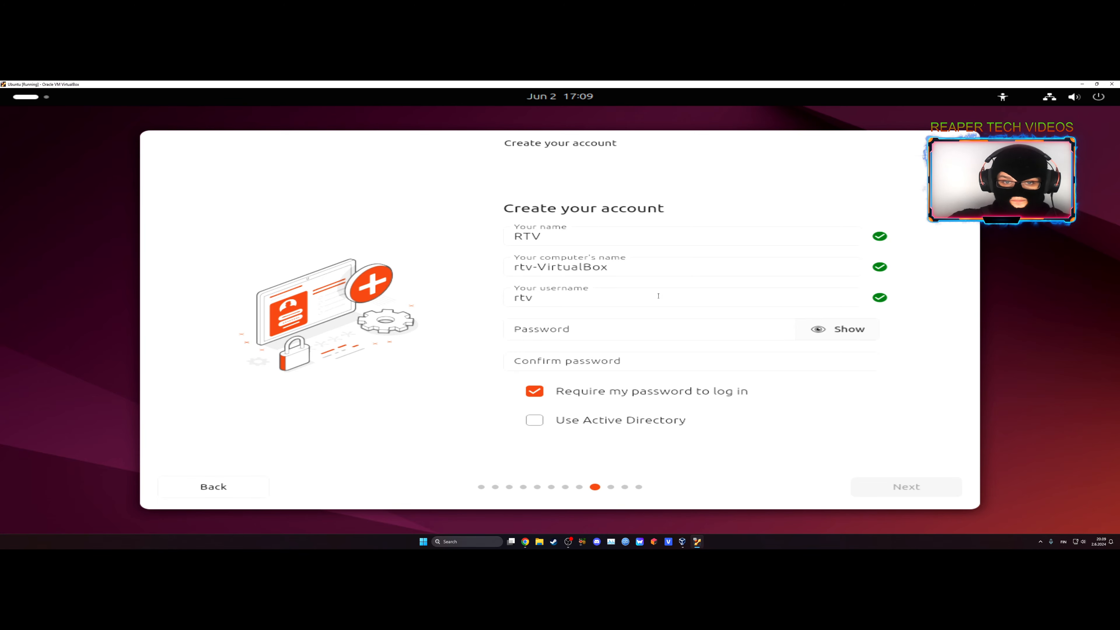
Enter and confirm the account password, leaving the login password required, and continue to the timezone selection.
click(547, 326)
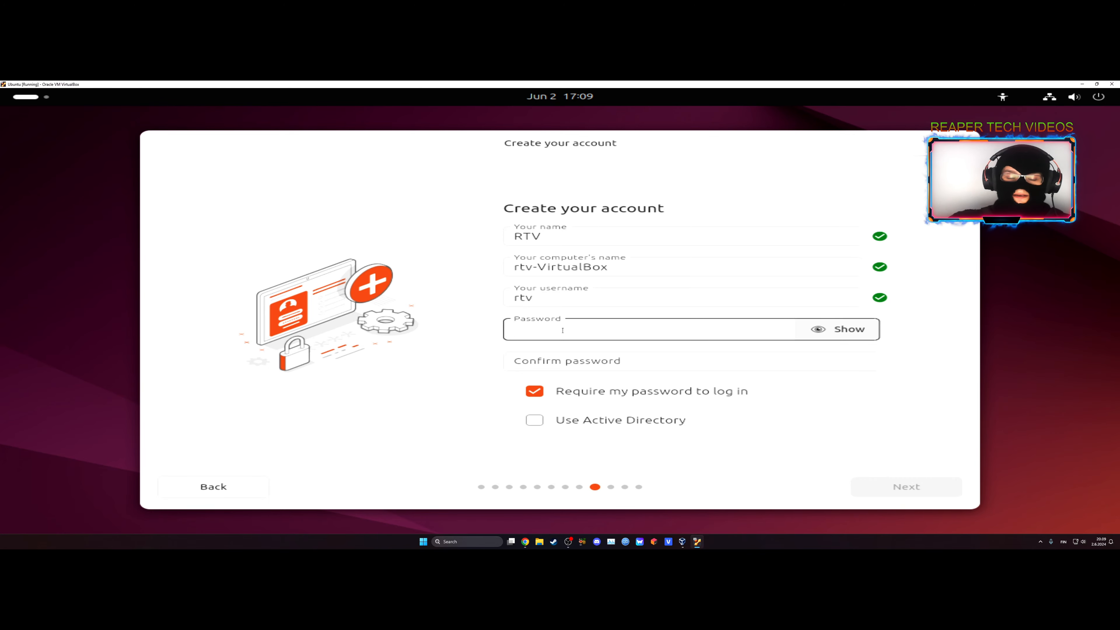
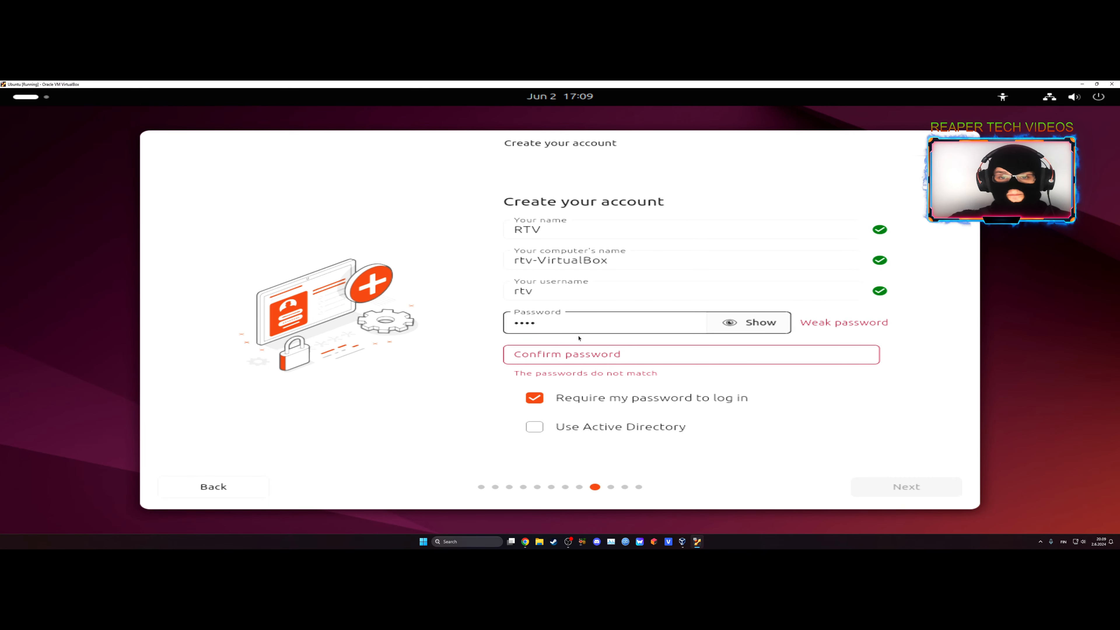
click(584, 349)
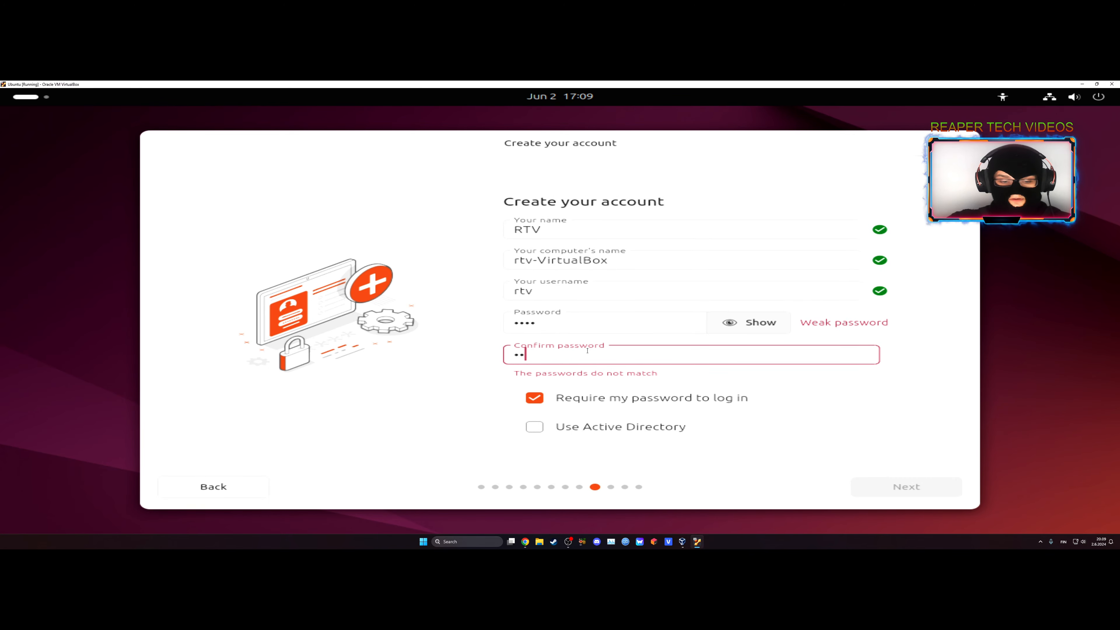
click(910, 492)
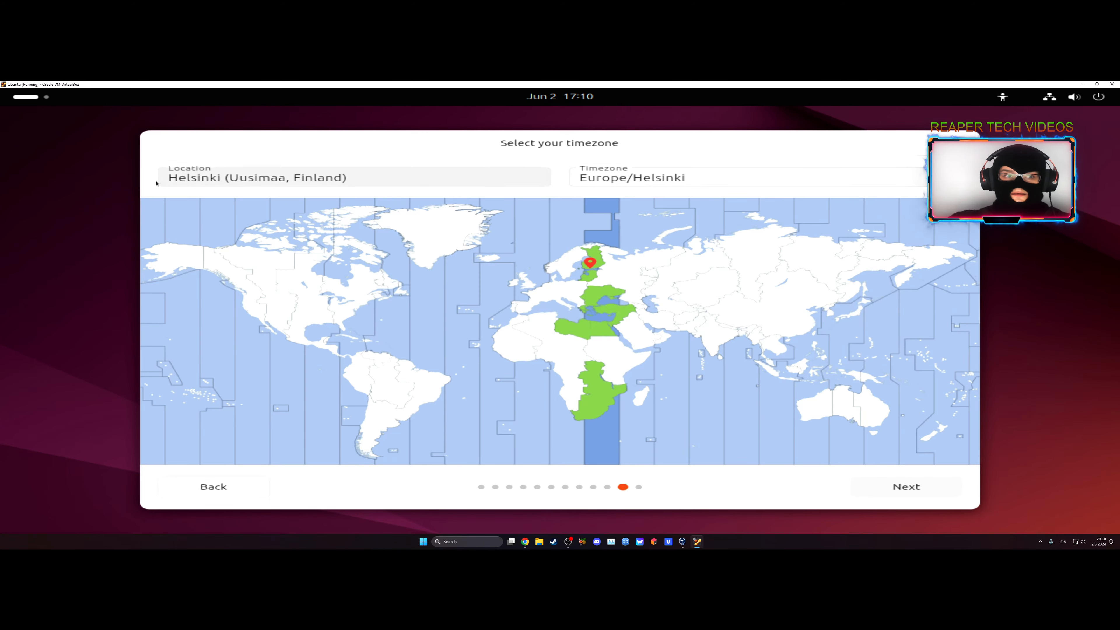
Accept the Europe/Helsinki timezone and start installing Ubuntu with the reviewed choices.
click(865, 490)
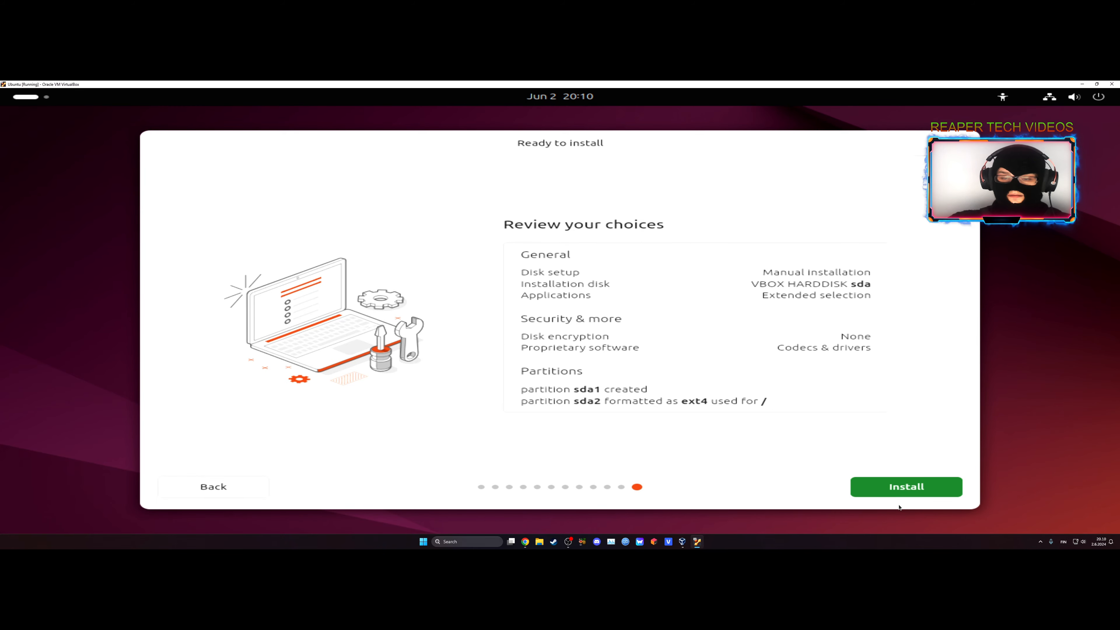
click(904, 492)
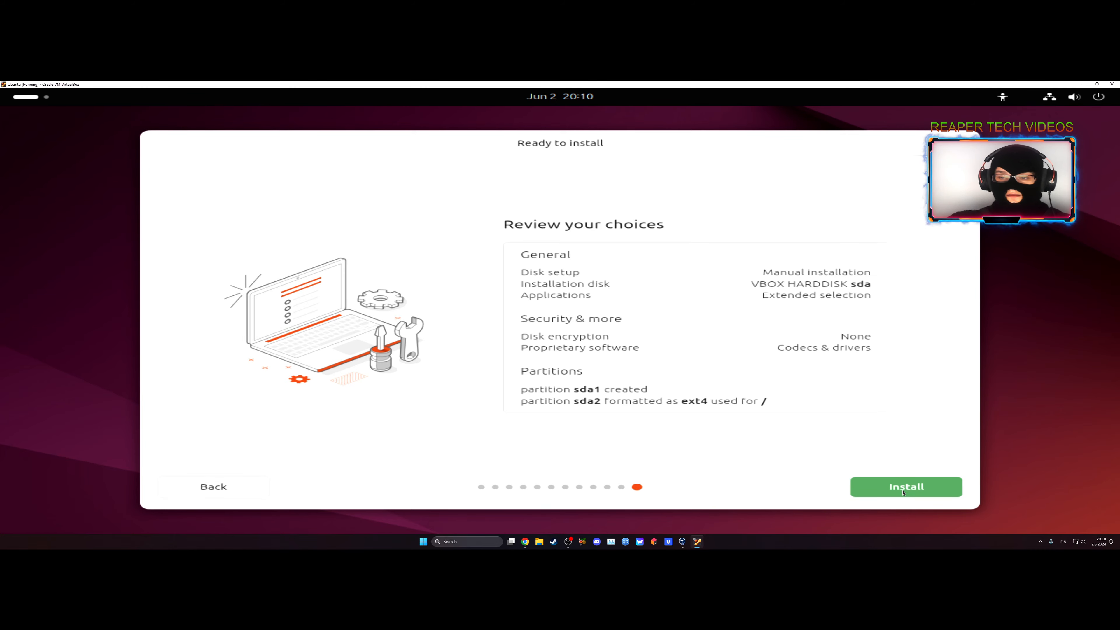
click(903, 492)
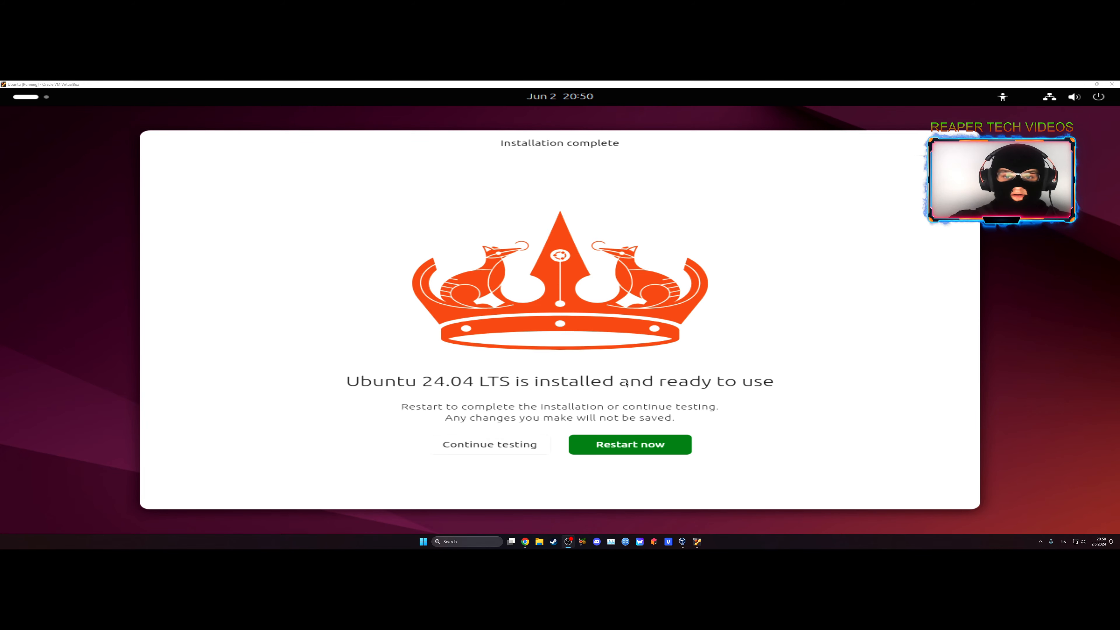
Restart into the installed Ubuntu system and log in to the RTV account with the account password.
click(612, 445)
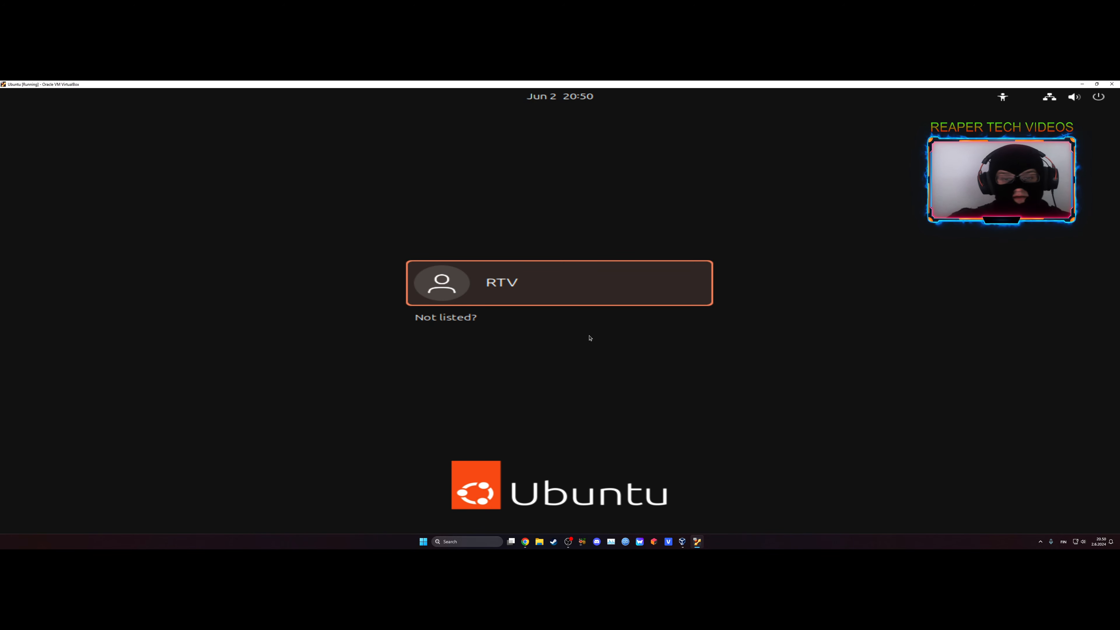
click(536, 295)
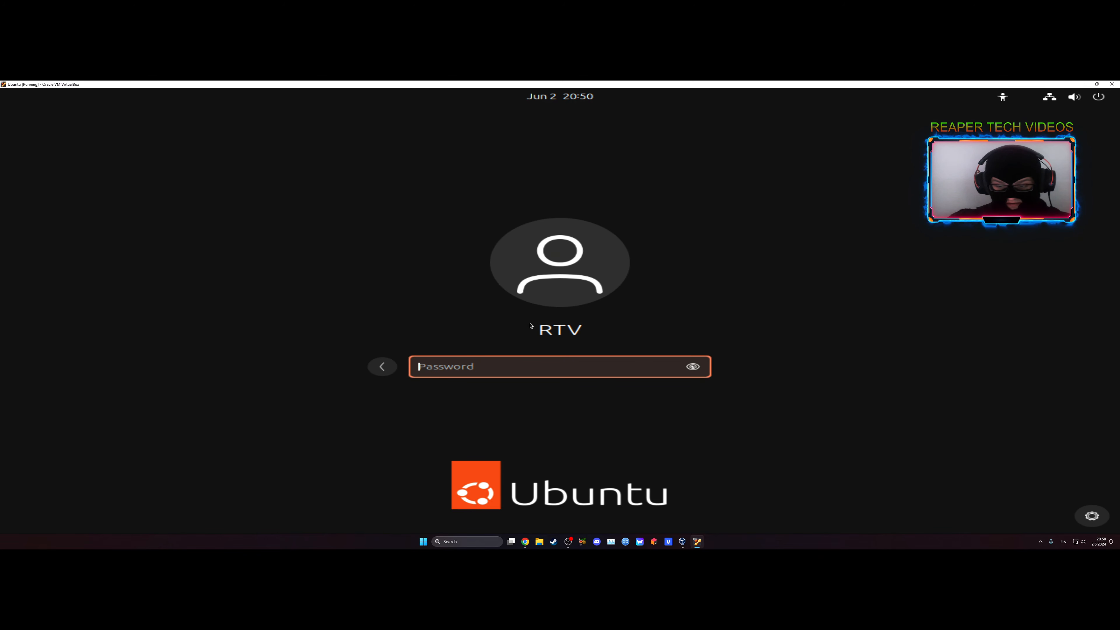
text(****)
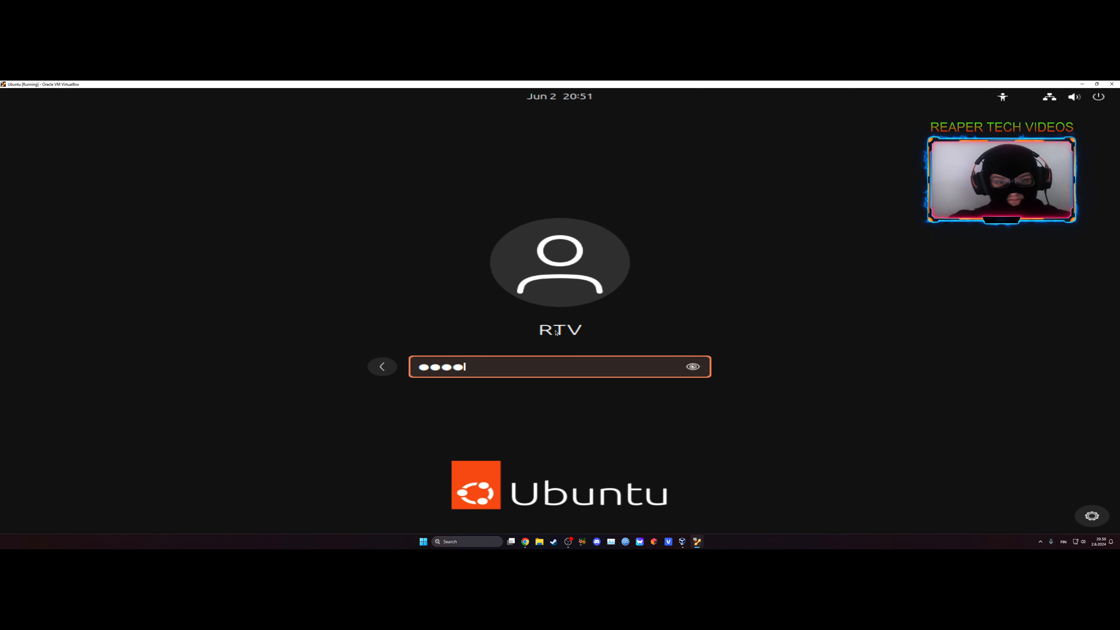
key(Return)
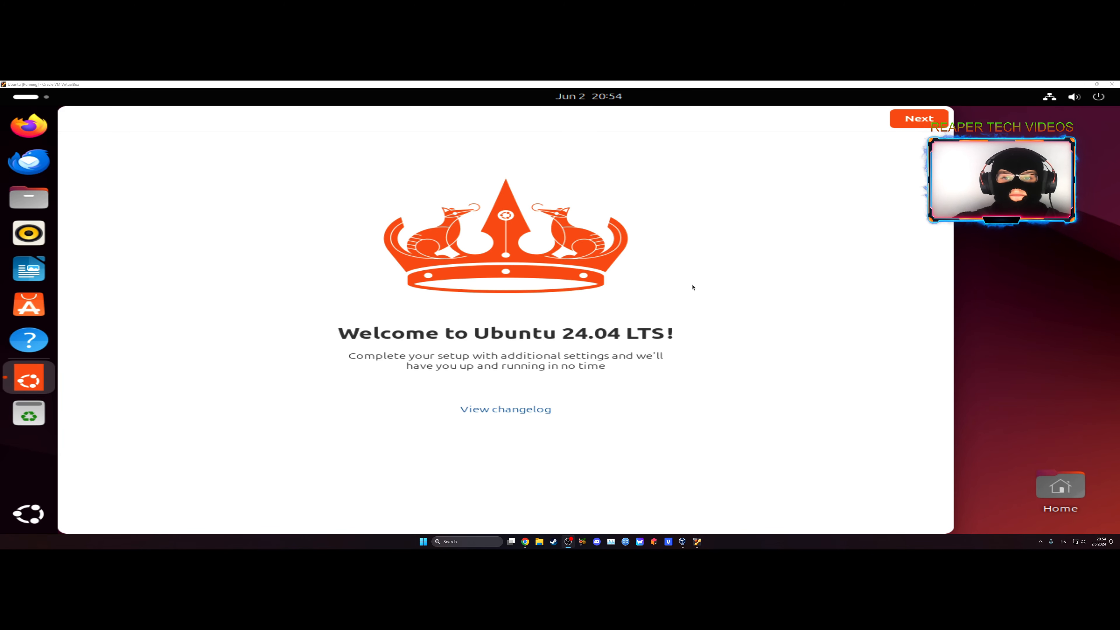
Advance the Ubuntu welcome setup to the Ubuntu Pro options.
click(914, 125)
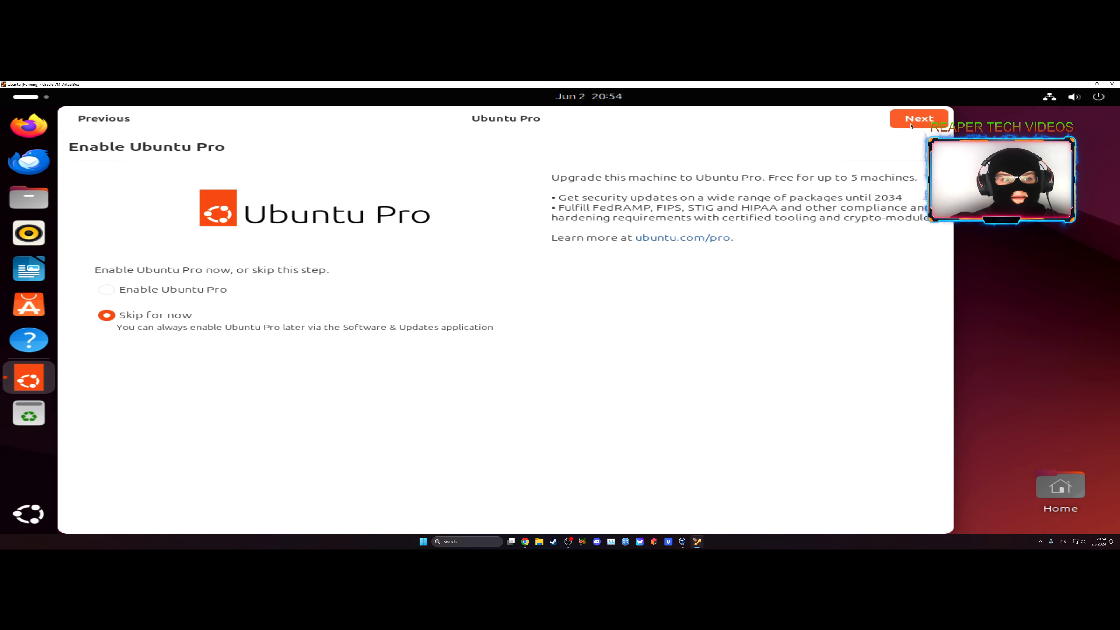